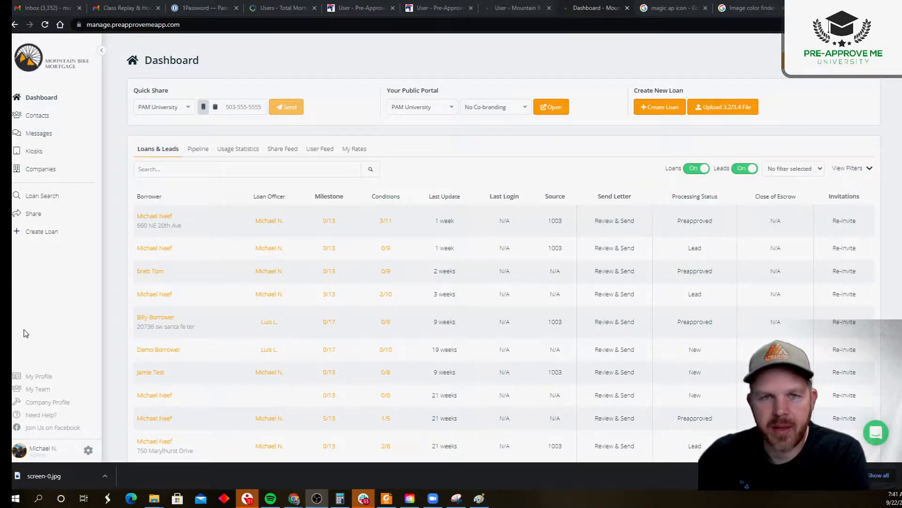
- Collapse the navigation sidebar and open the company-level settings for PAM University
{"action": "left_click", "coordinate": [88, 453]}
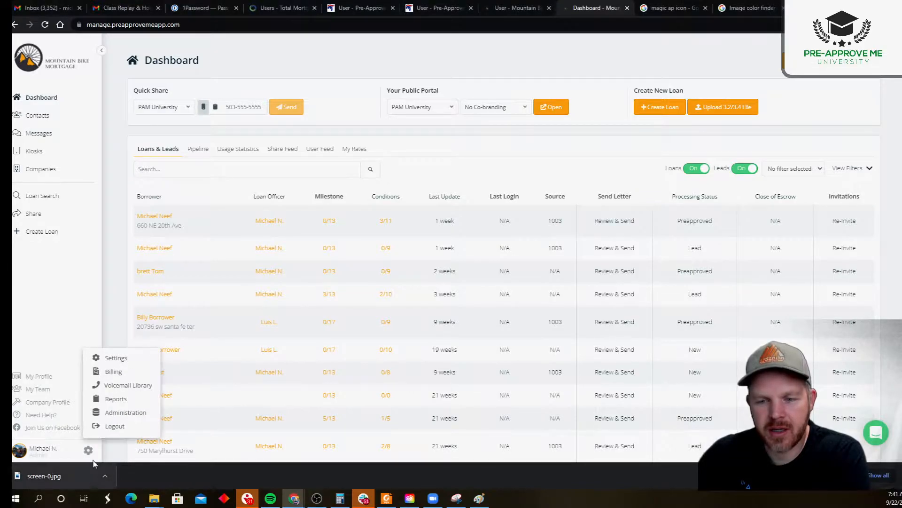
{"action": "left_click", "coordinate": [103, 52]}
{"action": "left_click", "coordinate": [22, 451]}
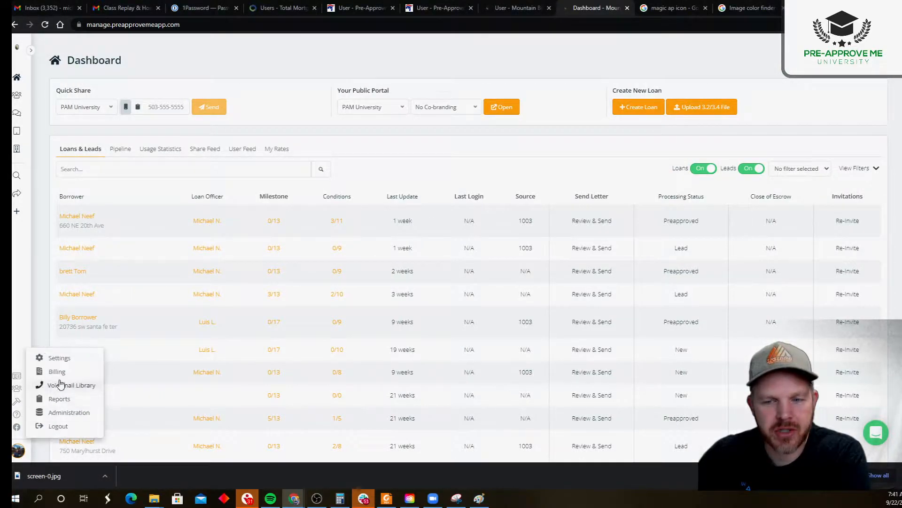
{"action": "left_click", "coordinate": [68, 358]}
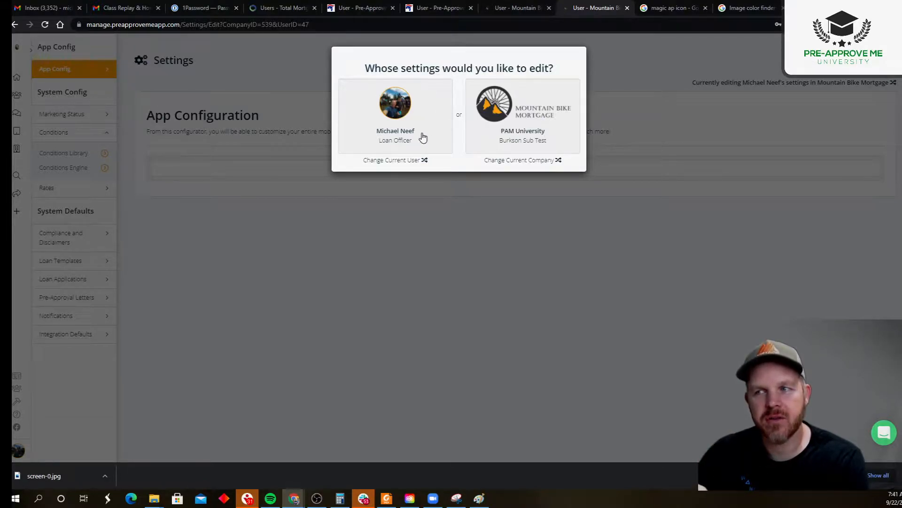
{"action": "left_click", "coordinate": [508, 137]}
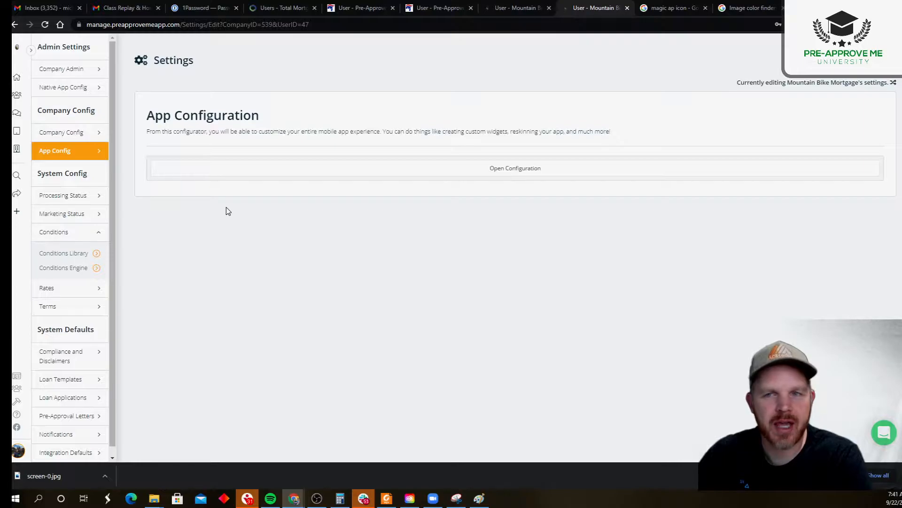
- Open the company's App Configuration
{"action": "left_click_drag", "start_coordinate": [145, 115], "coordinate": [277, 117]}
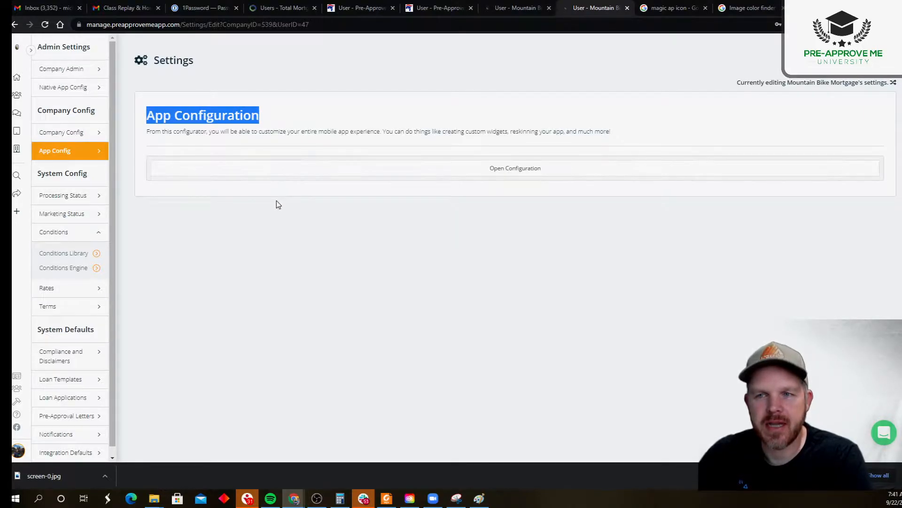
{"action": "left_click", "coordinate": [277, 205]}
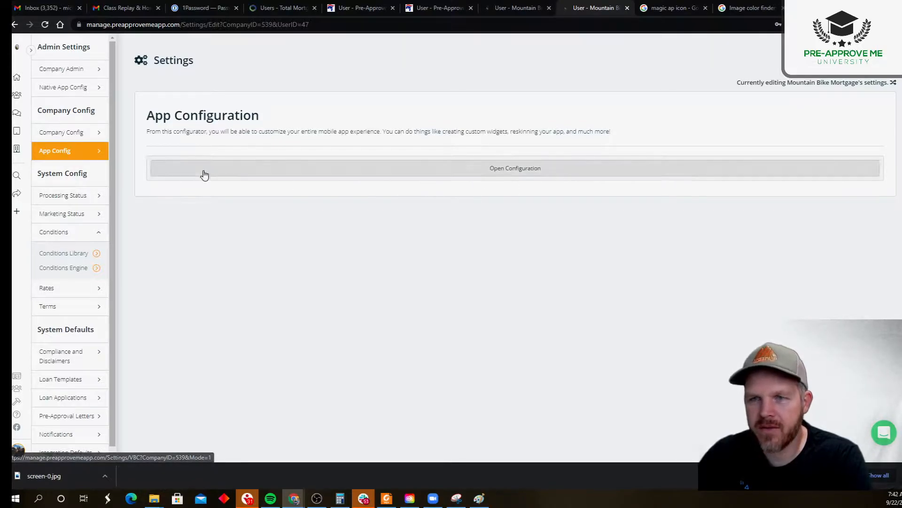
{"action": "left_click", "coordinate": [514, 171]}
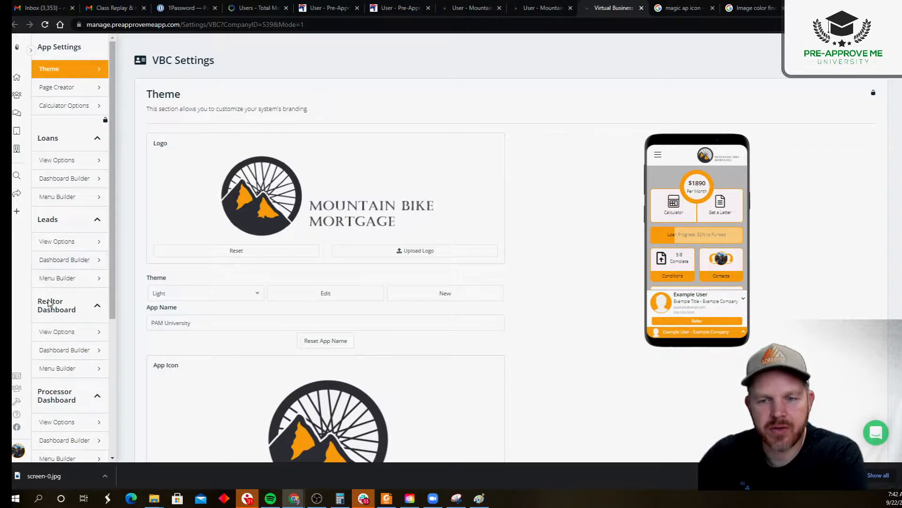
- Look over the app settings sections and phone preview, including the Leads Dashboard Builder and Page Creator, and return to the Theme settings
{"action": "scroll", "coordinate": [46, 282], "scroll_direction": "down", "scroll_amount": 2}
{"action": "scroll", "coordinate": [46, 338], "scroll_direction": "down", "scroll_amount": 1}
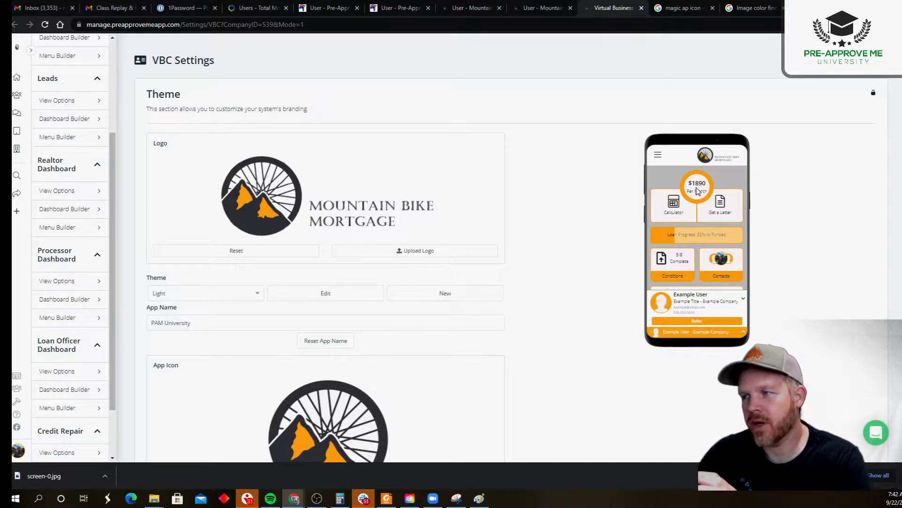
{"action": "scroll", "coordinate": [678, 216], "scroll_direction": "down", "scroll_amount": 1}
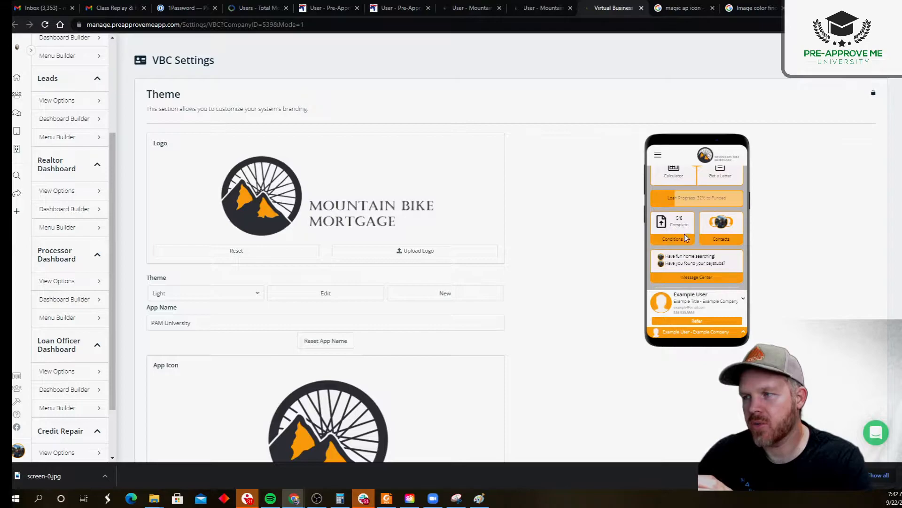
{"action": "scroll", "coordinate": [684, 230], "scroll_direction": "up", "scroll_amount": 1}
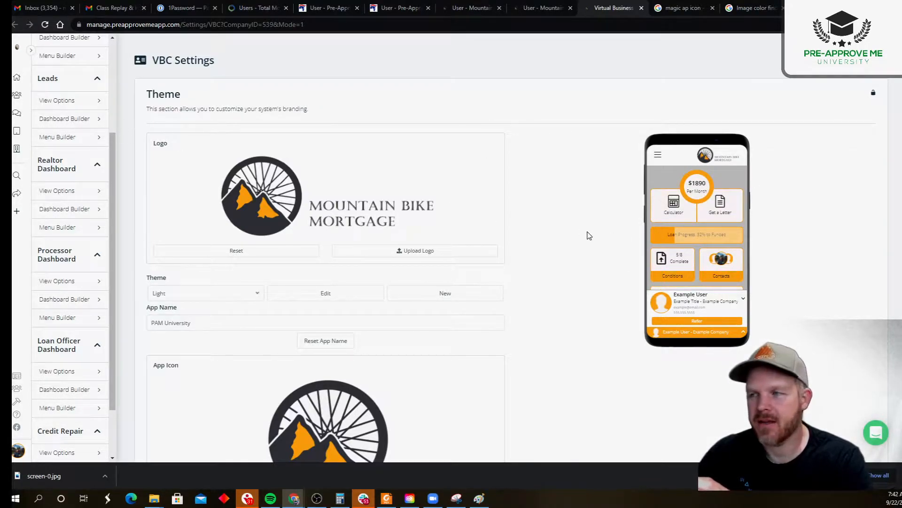
{"action": "scroll", "coordinate": [47, 203], "scroll_direction": "up", "scroll_amount": 3}
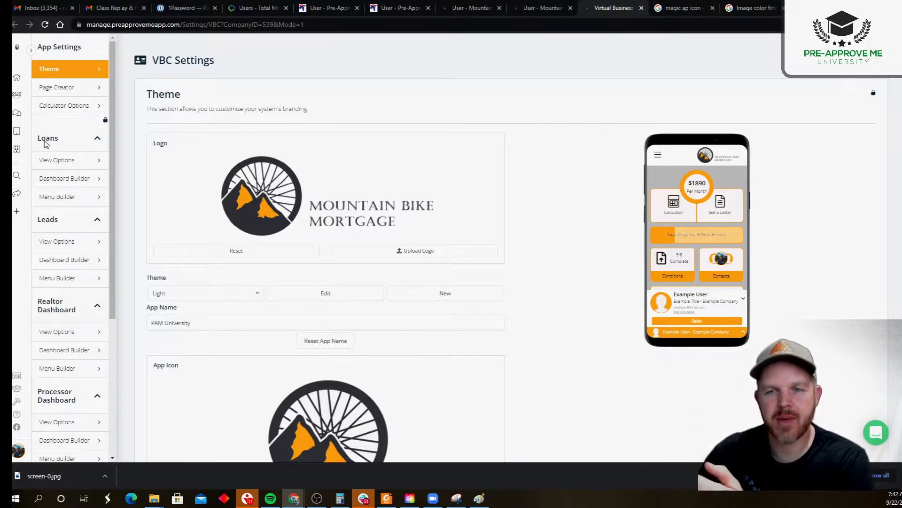
{"action": "left_click", "coordinate": [53, 260]}
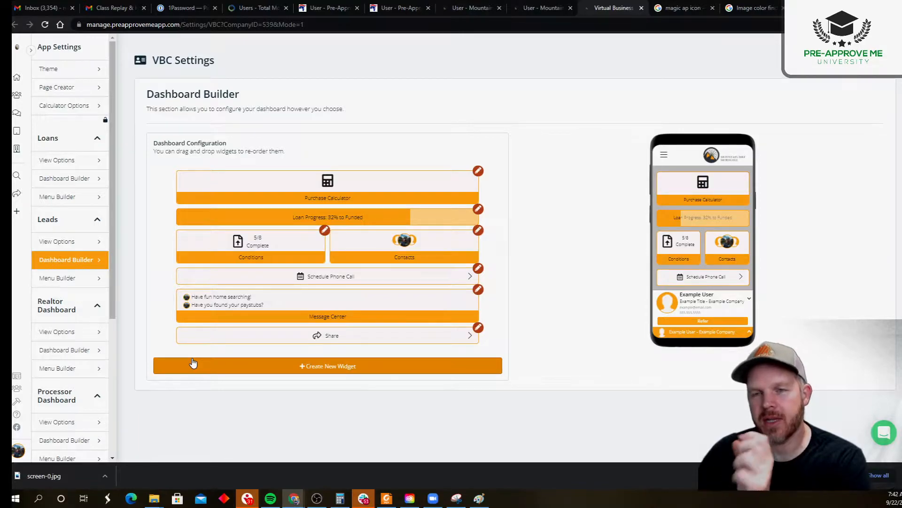
{"action": "left_click", "coordinate": [51, 86]}
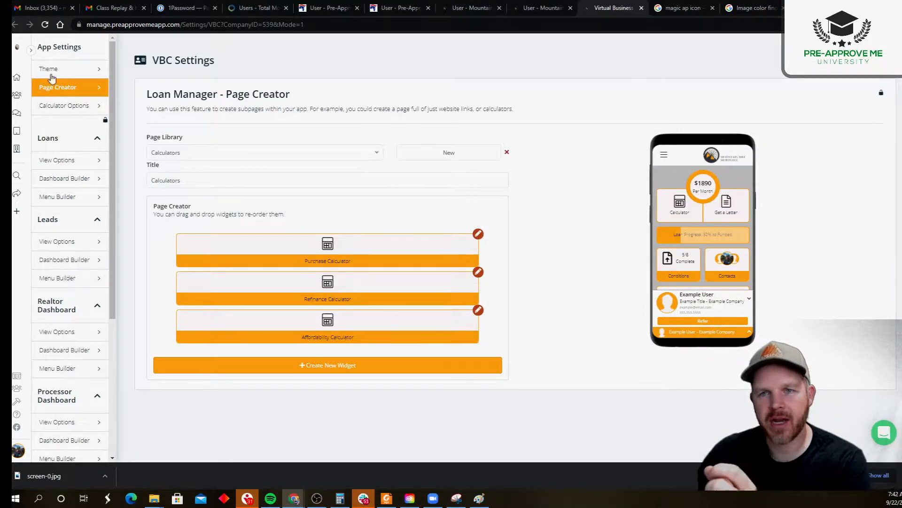
{"action": "left_click", "coordinate": [51, 71]}
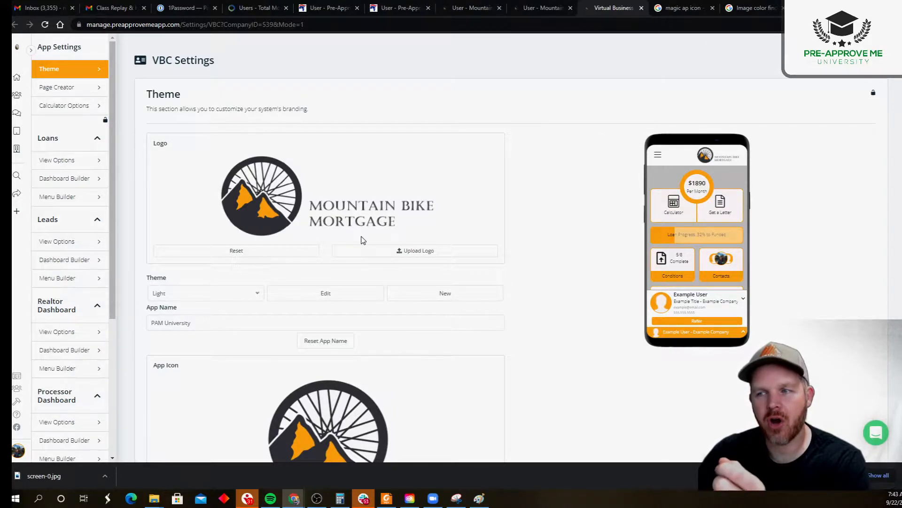
- Upload the castle logo with the Magic Mortgage lettering from the Magic Mortgage folder in Downloads as the theme's logo
{"action": "left_click", "coordinate": [383, 253]}
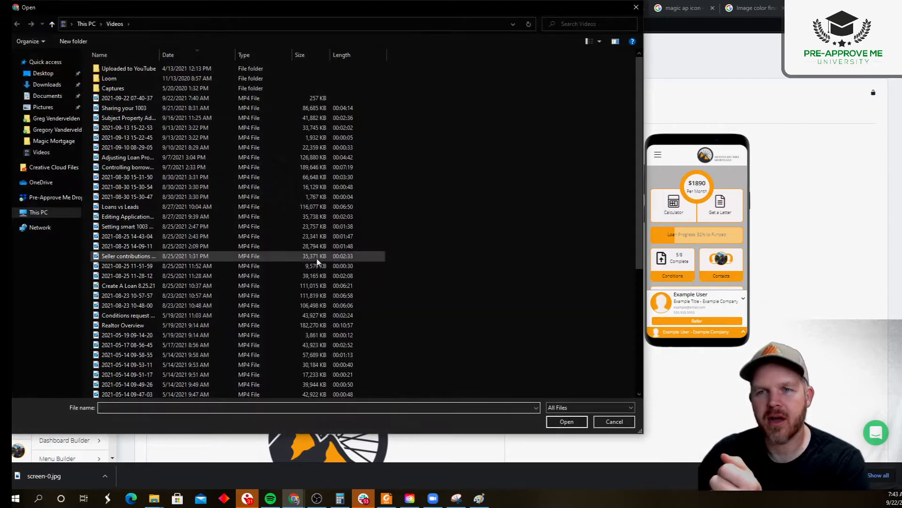
{"action": "left_click", "coordinate": [51, 76]}
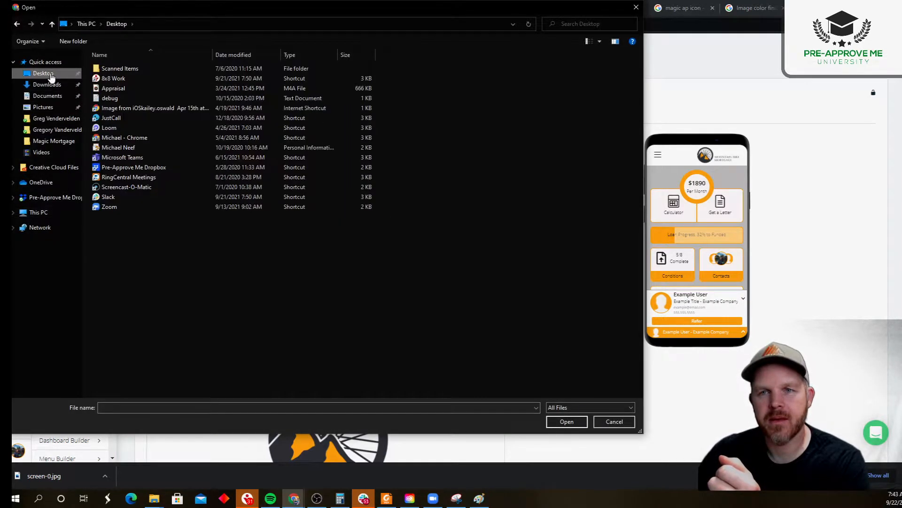
{"action": "left_click", "coordinate": [41, 152]}
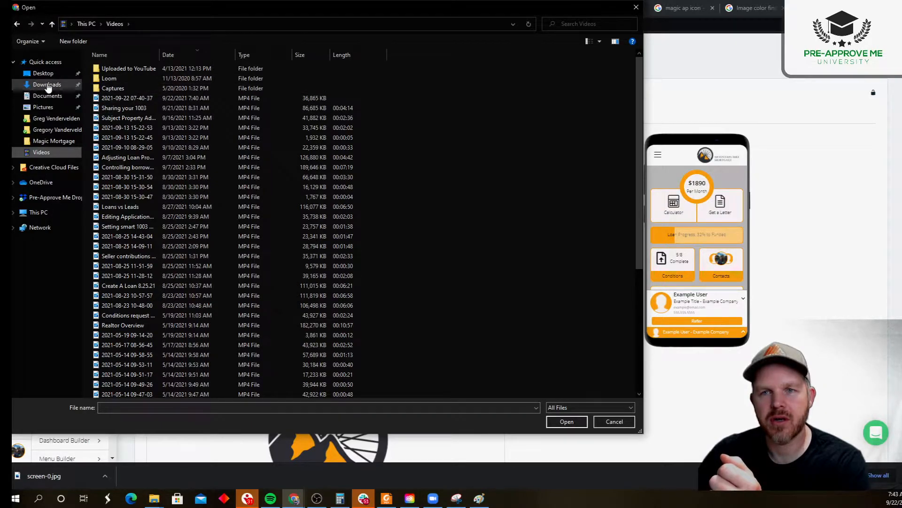
{"action": "left_click", "coordinate": [47, 85]}
{"action": "double_click", "coordinate": [111, 91]}
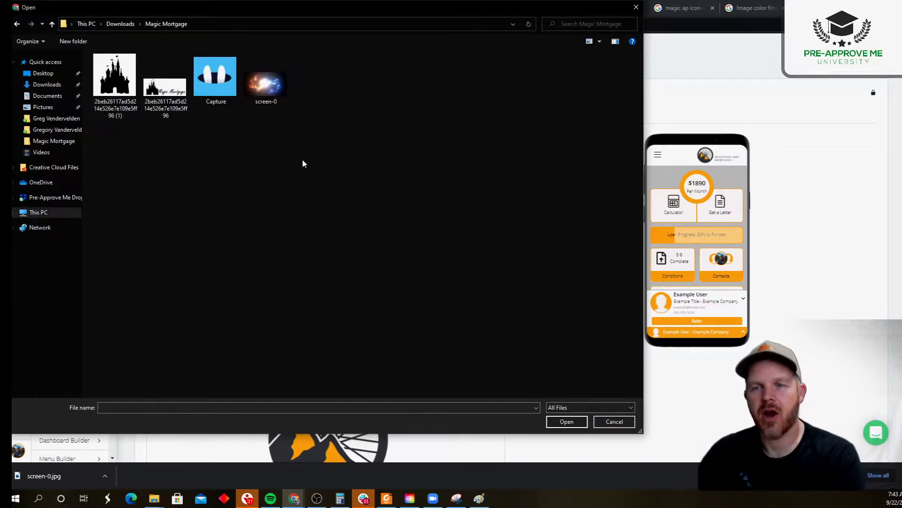
{"action": "left_click", "coordinate": [168, 96]}
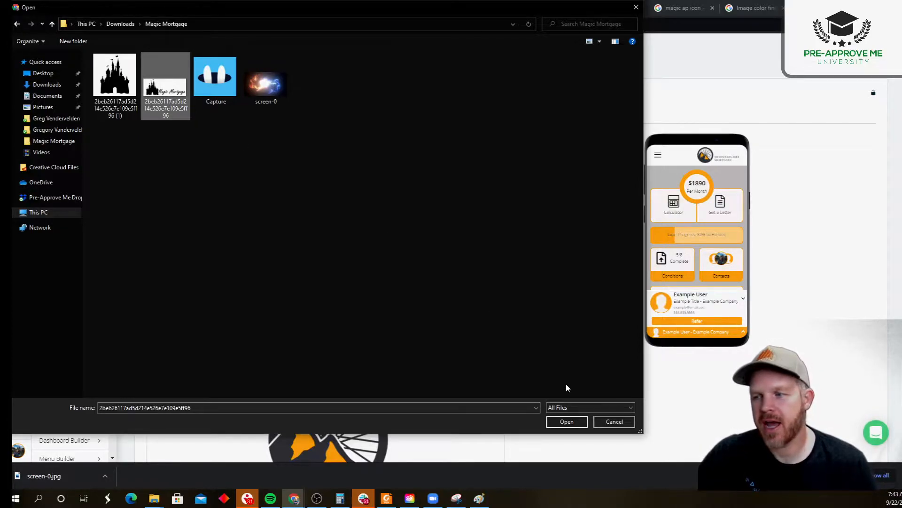
{"action": "left_click", "coordinate": [567, 421]}
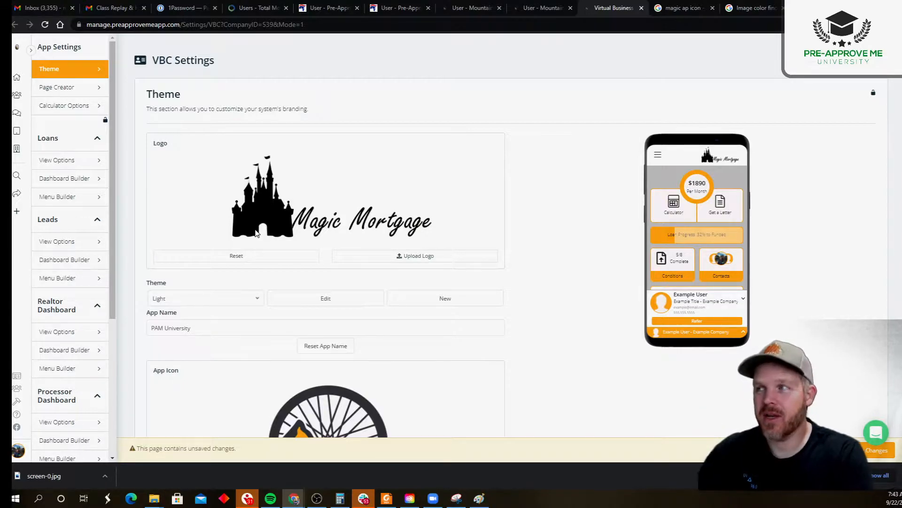
- View the background removal site removebg.com in a new browser tab and return to the Theme settings
{"action": "key", "text": "ctrl+t"}
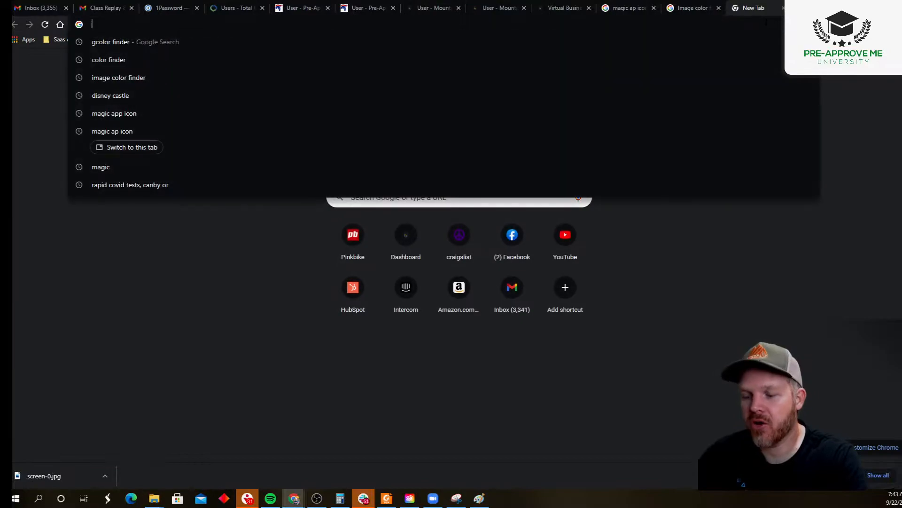
{"action": "type", "text": "removebg."}
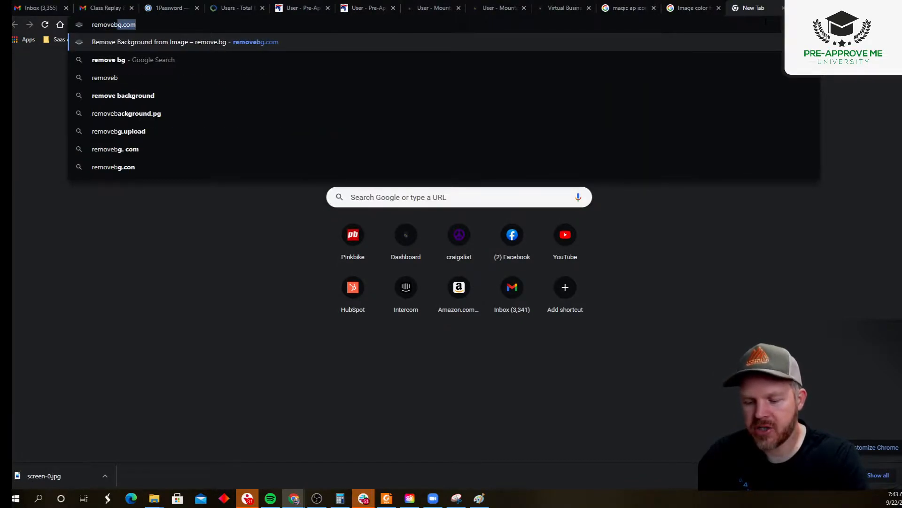
{"action": "type", "text": "com"}
{"action": "key", "text": "Return"}
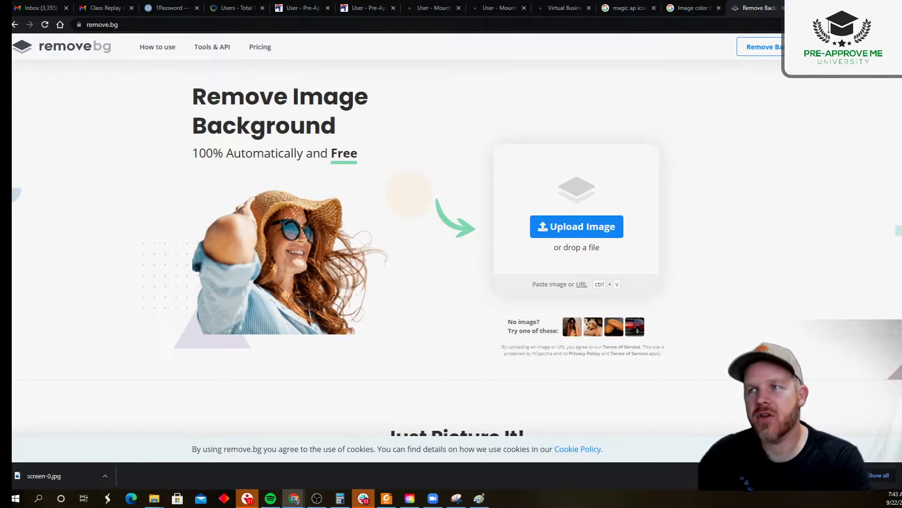
{"action": "left_click", "coordinate": [481, 9]}
{"action": "left_click", "coordinate": [554, 8]}
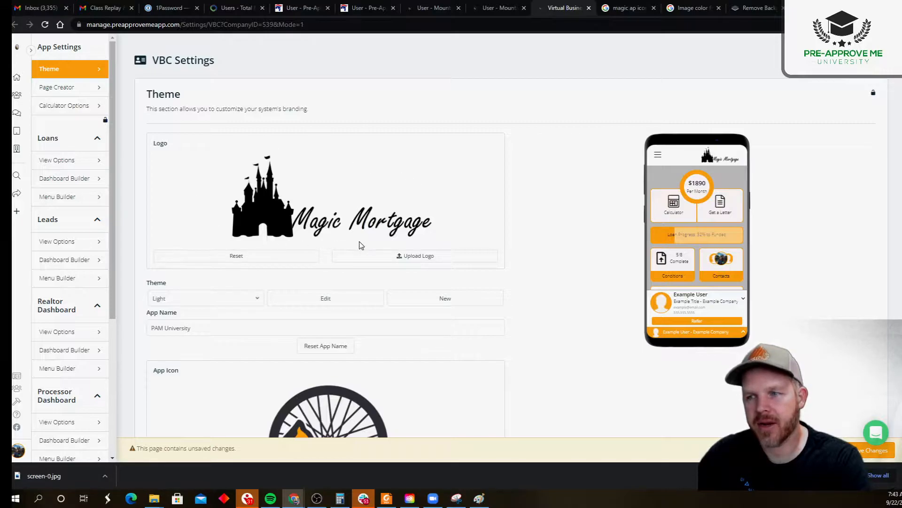
- Upload the castle-only image from the Magic Mortgage folder as the app icon and save the theme changes
{"action": "scroll", "coordinate": [359, 245], "scroll_direction": "down", "scroll_amount": 3}
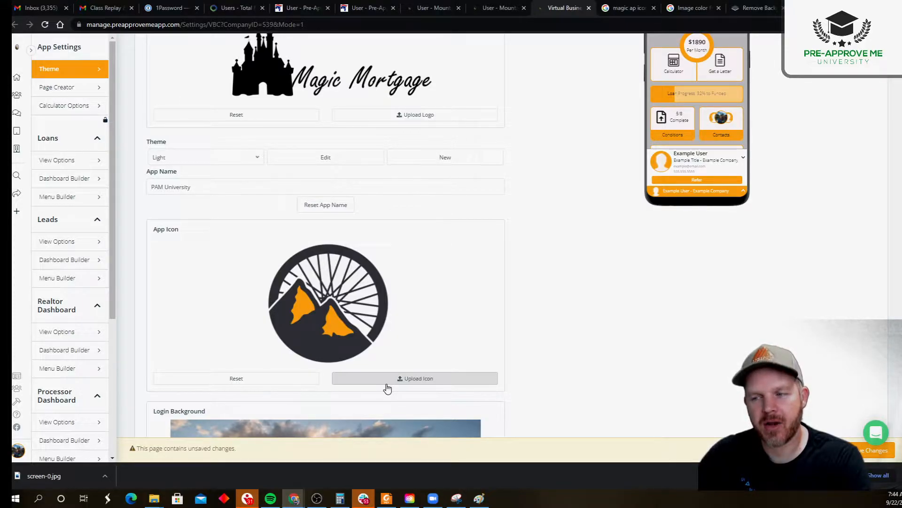
{"action": "left_click", "coordinate": [405, 381]}
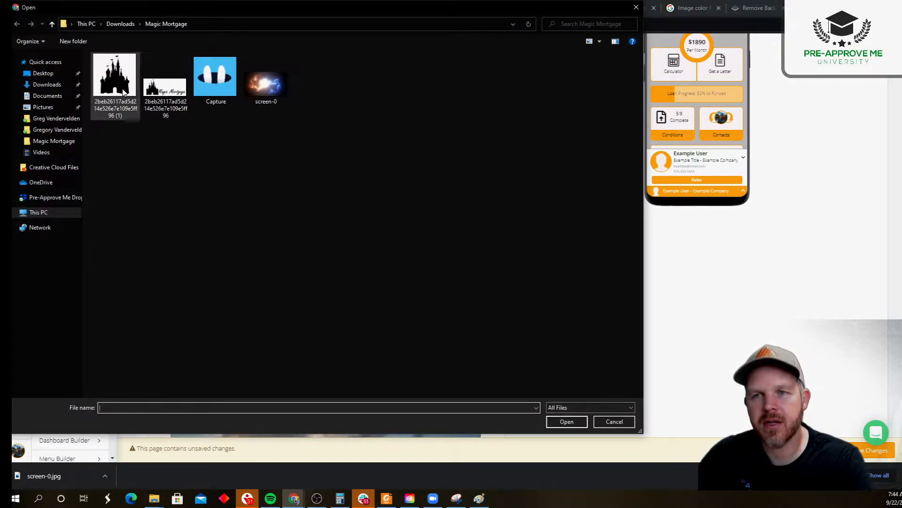
{"action": "left_click", "coordinate": [124, 92]}
{"action": "left_click", "coordinate": [579, 422]}
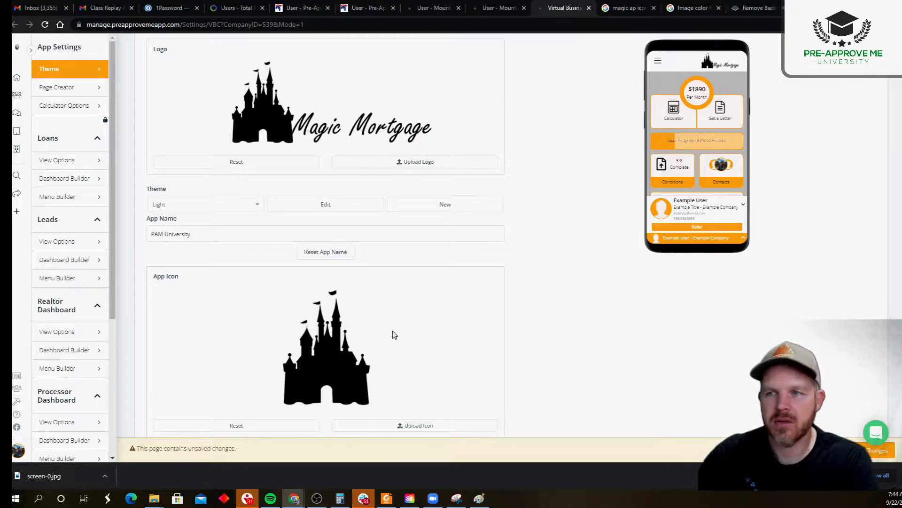
{"action": "scroll", "coordinate": [571, 272], "scroll_direction": "up", "scroll_amount": 2}
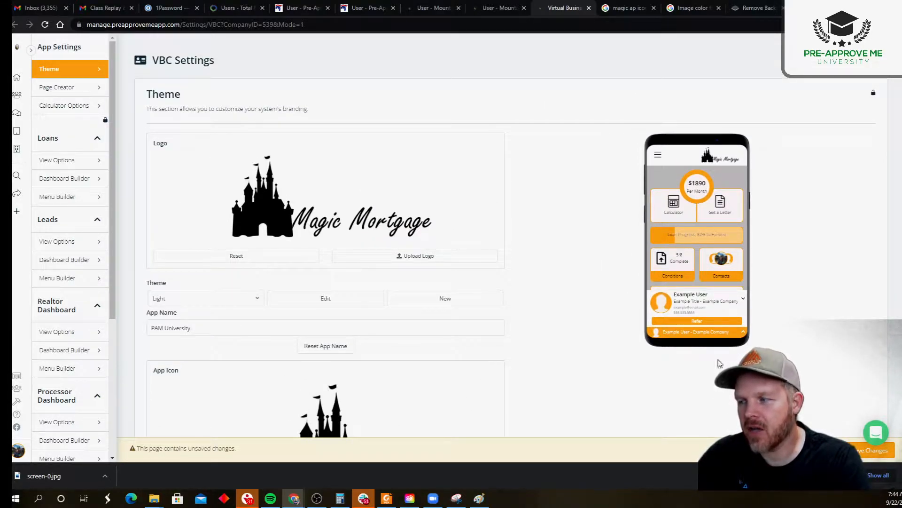
{"action": "left_click", "coordinate": [873, 450]}
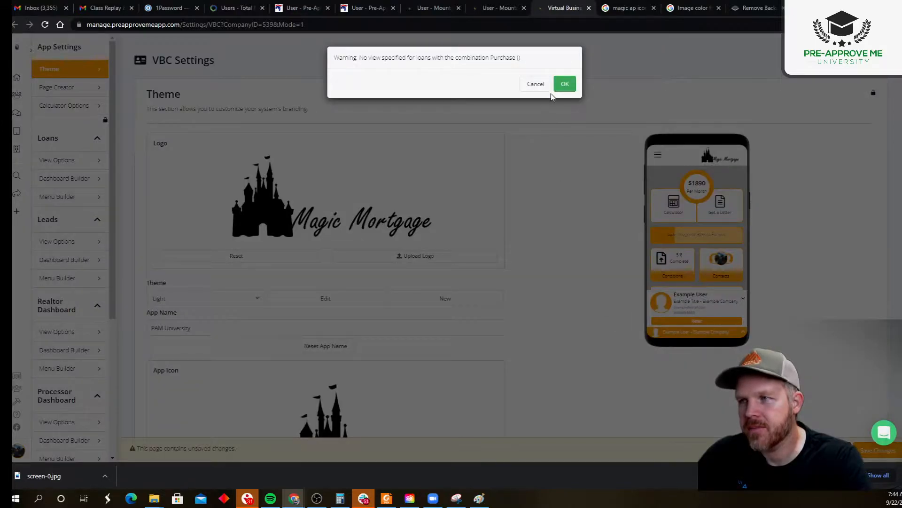
{"action": "left_click", "coordinate": [562, 85]}
- Upload the screen-0 image as the login background and save the theme changes
{"action": "scroll", "coordinate": [560, 275], "scroll_direction": "down", "scroll_amount": 7}
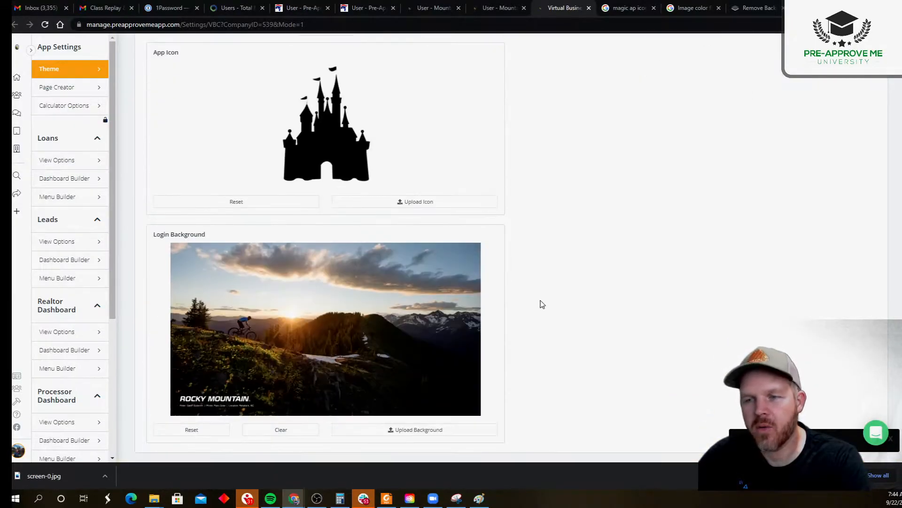
{"action": "left_click_drag", "start_coordinate": [148, 234], "coordinate": [220, 240]}
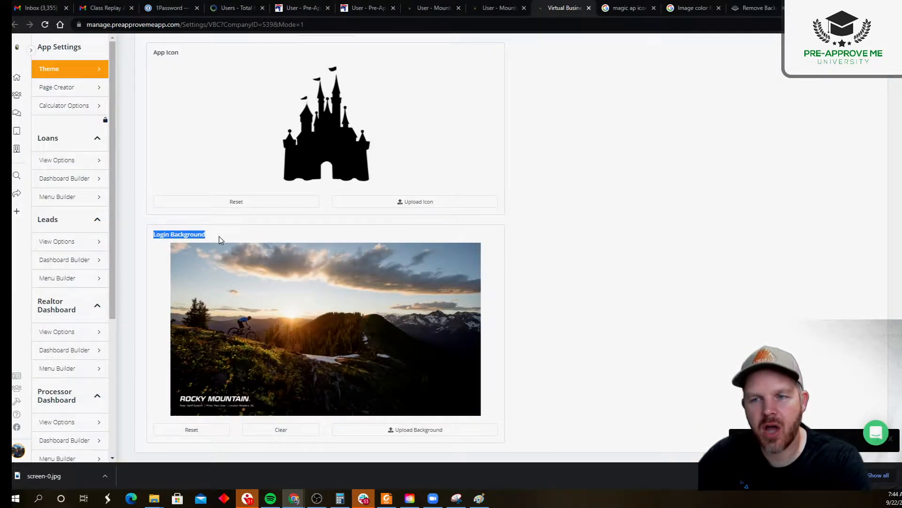
{"action": "left_click", "coordinate": [505, 266]}
{"action": "left_click", "coordinate": [430, 429]}
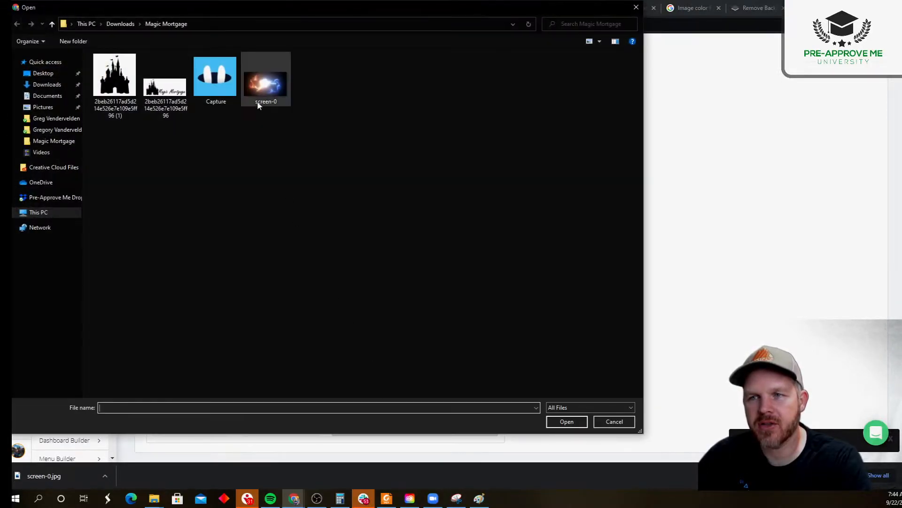
{"action": "left_click", "coordinate": [259, 108]}
{"action": "left_click", "coordinate": [566, 421]}
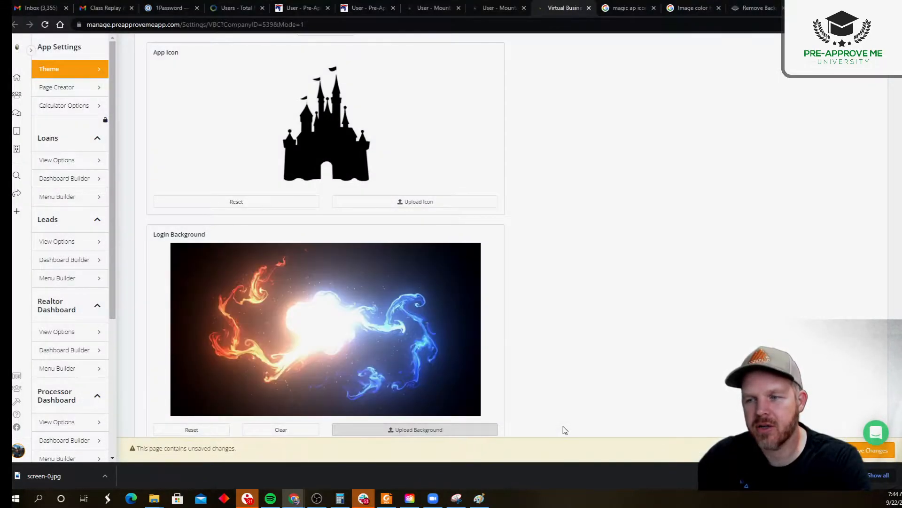
{"action": "left_click", "coordinate": [875, 450]}
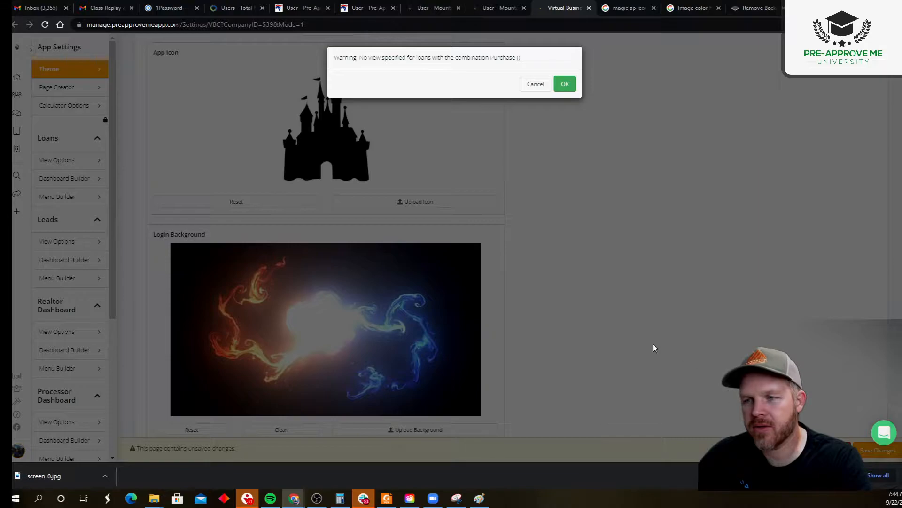
{"action": "left_click", "coordinate": [565, 85]}
{"action": "scroll", "coordinate": [534, 268], "scroll_direction": "up", "scroll_amount": 7}
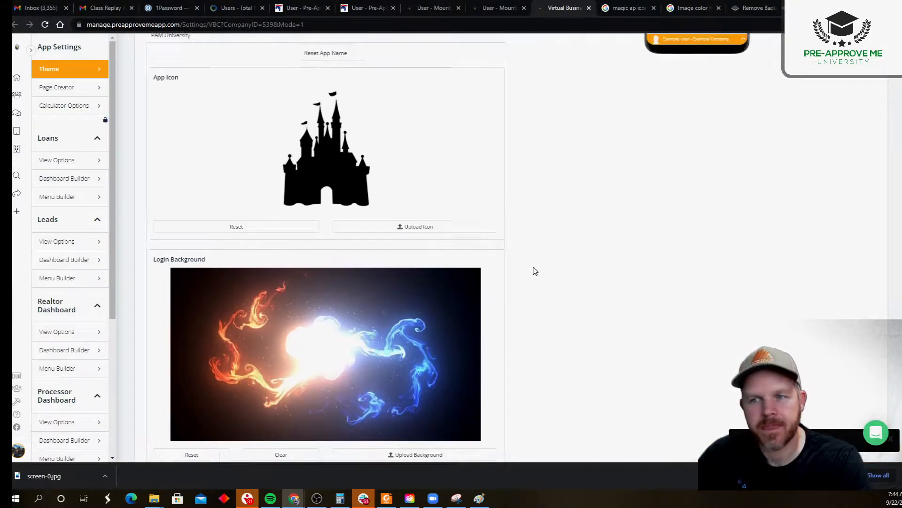
- Open the Company Configuration page in the account settings, choosing to edit PAM University's settings
{"action": "scroll", "coordinate": [396, 231], "scroll_direction": "down", "scroll_amount": 7}
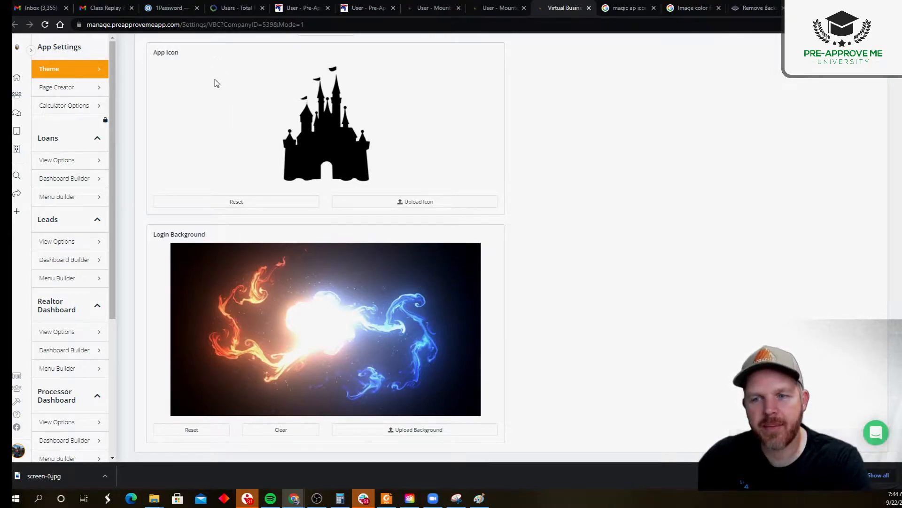
{"action": "left_click", "coordinate": [17, 449]}
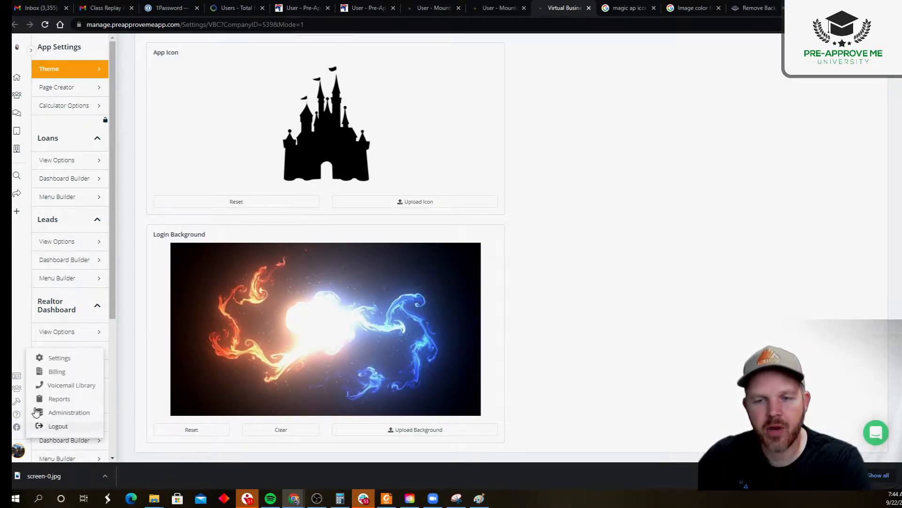
{"action": "left_click", "coordinate": [63, 358]}
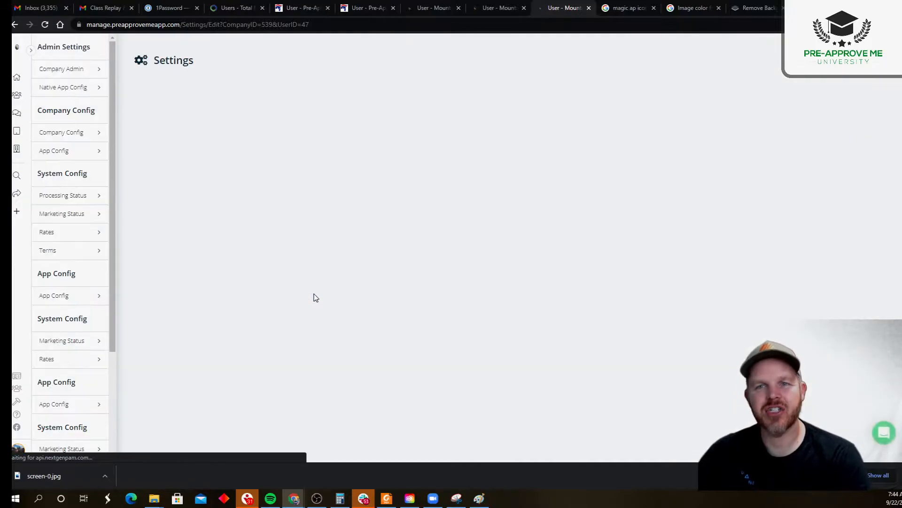
{"action": "left_click", "coordinate": [485, 165]}
{"action": "left_click", "coordinate": [494, 126]}
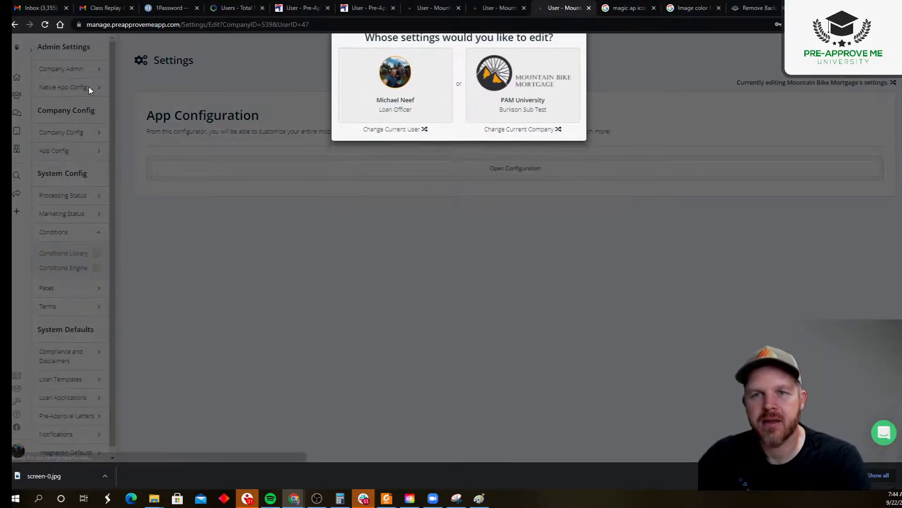
{"action": "left_click", "coordinate": [54, 135]}
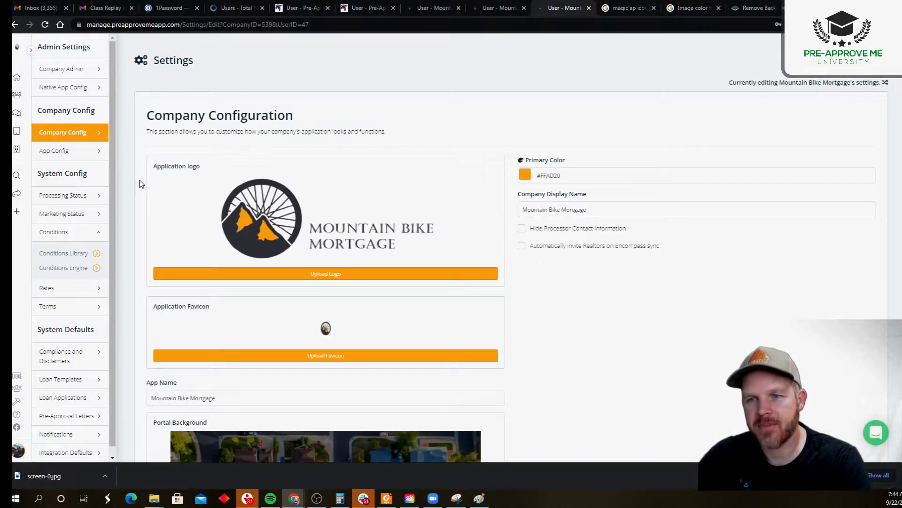
- Upload the castle image with the Magic Mortgage lettering as the application logo and choose PAM University's settings again
{"action": "left_click", "coordinate": [306, 273]}
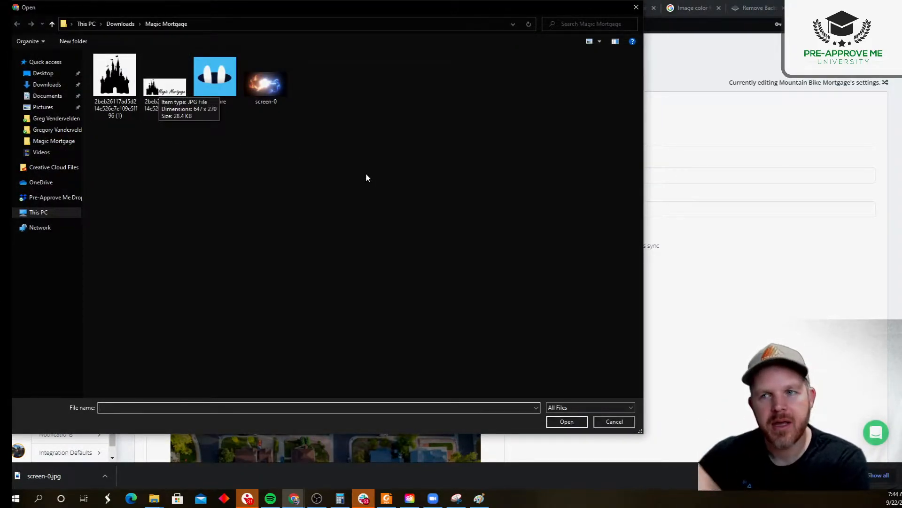
{"action": "left_click", "coordinate": [636, 7]}
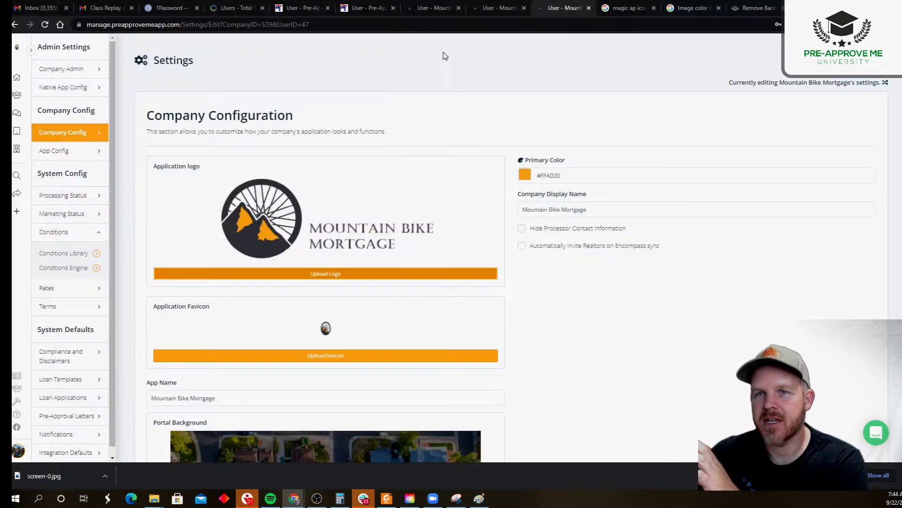
{"action": "left_click", "coordinate": [31, 50]}
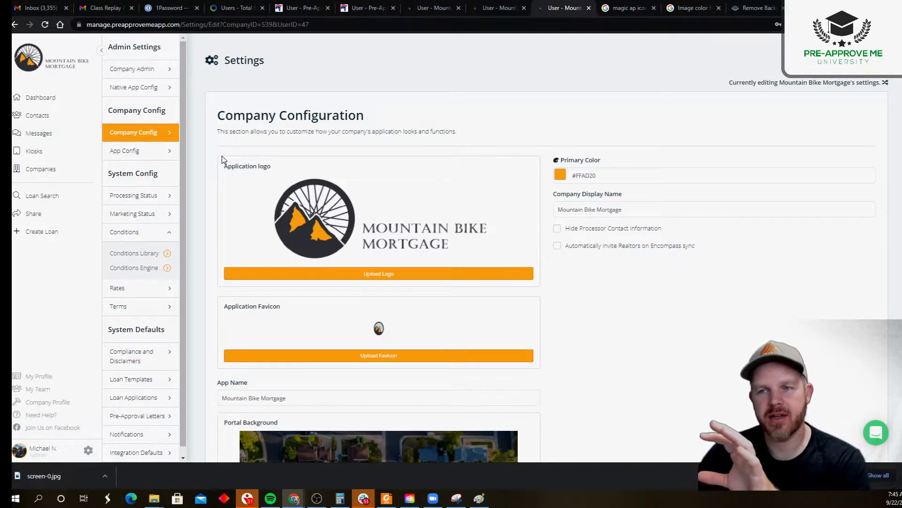
{"action": "left_click", "coordinate": [379, 272]}
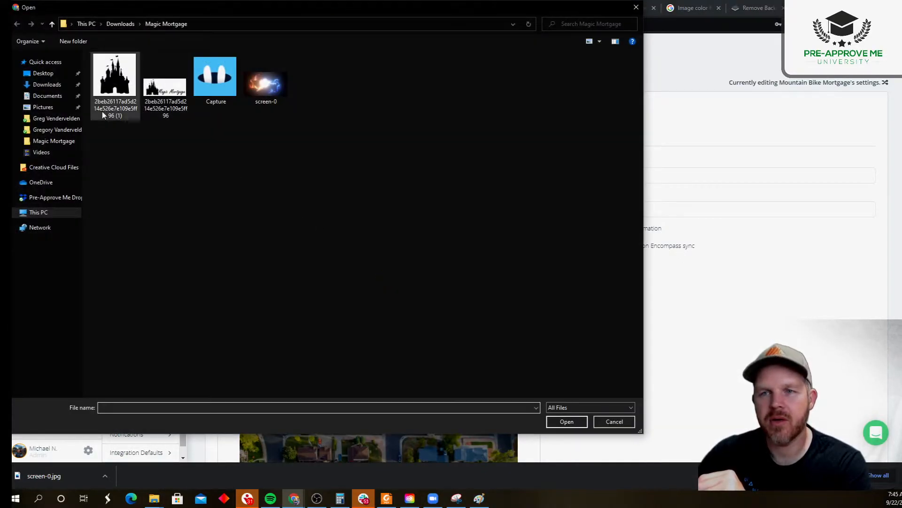
{"action": "left_click", "coordinate": [165, 87]}
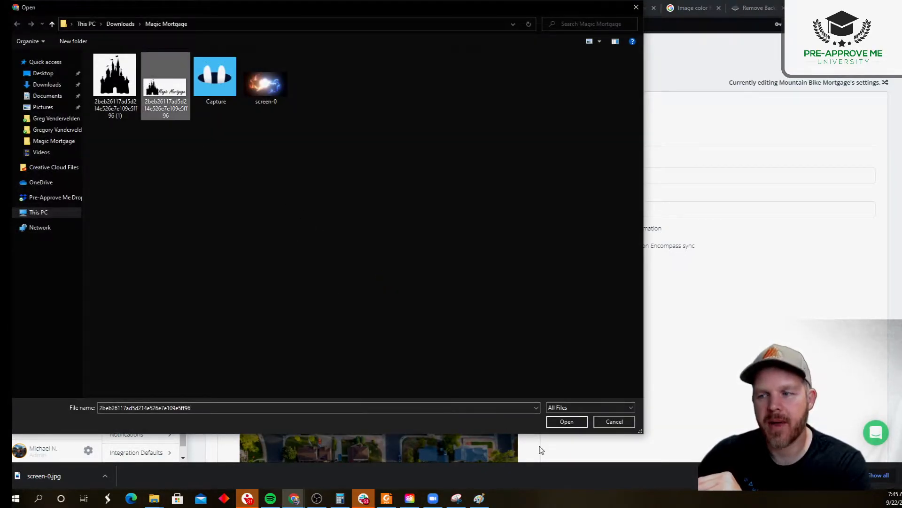
{"action": "left_click", "coordinate": [567, 421]}
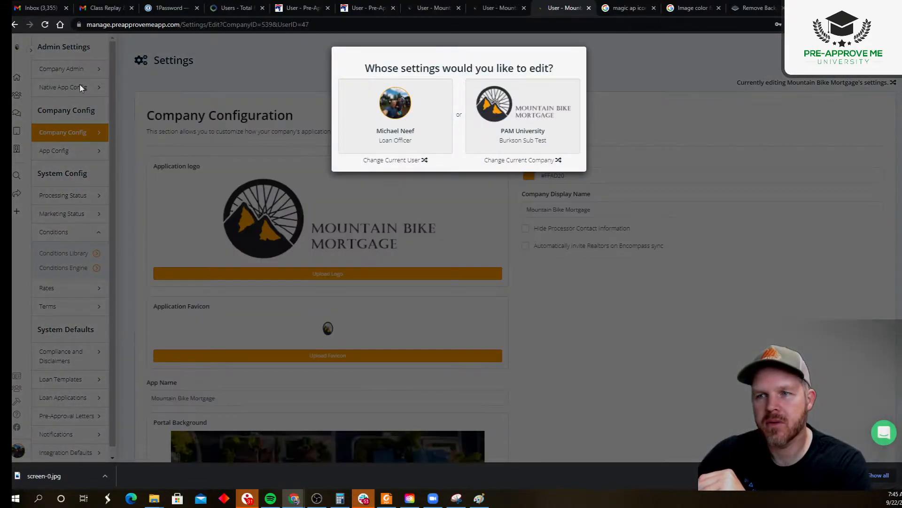
{"action": "left_click", "coordinate": [515, 133]}
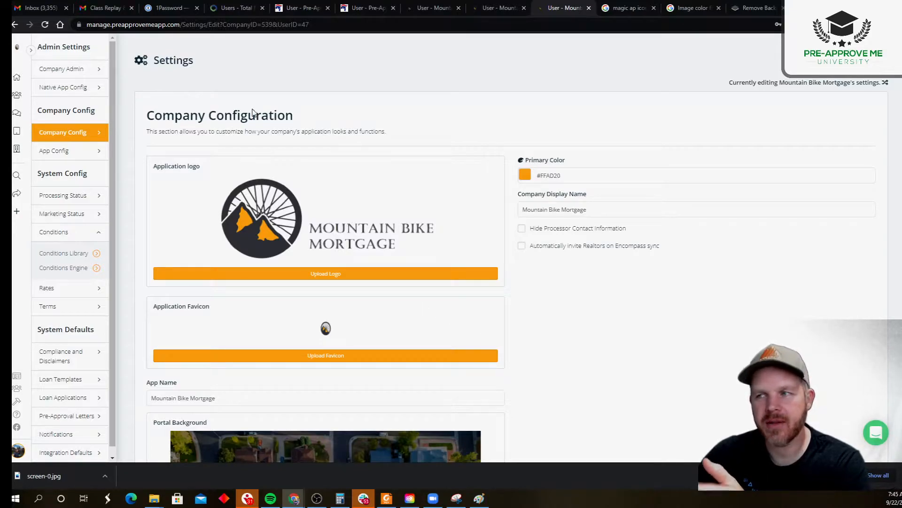
- Pick the pink #FF1FA9 as the company's primary color and copy its hex code
{"action": "left_click", "coordinate": [527, 173]}
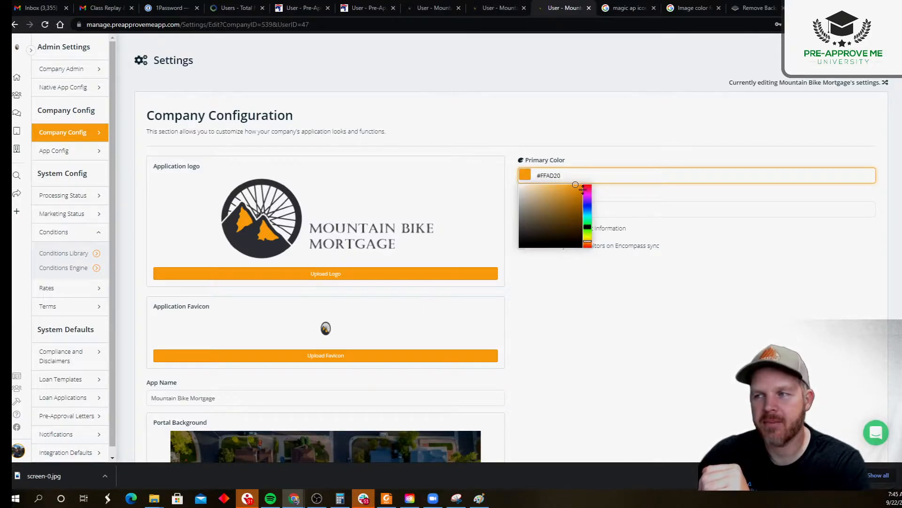
{"action": "left_click_drag", "start_coordinate": [587, 225], "coordinate": [593, 190]}
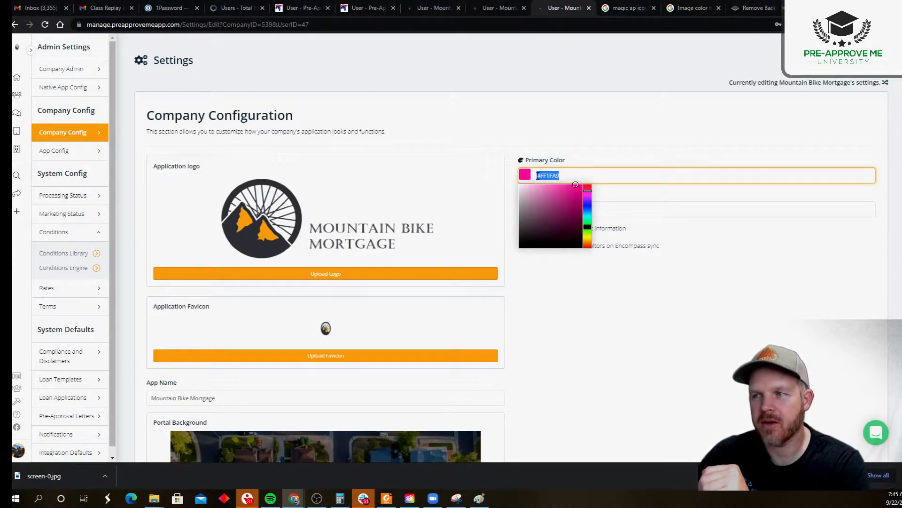
{"action": "right_click", "coordinate": [538, 175]}
{"action": "left_click", "coordinate": [570, 208]}
{"action": "left_click", "coordinate": [644, 312]}
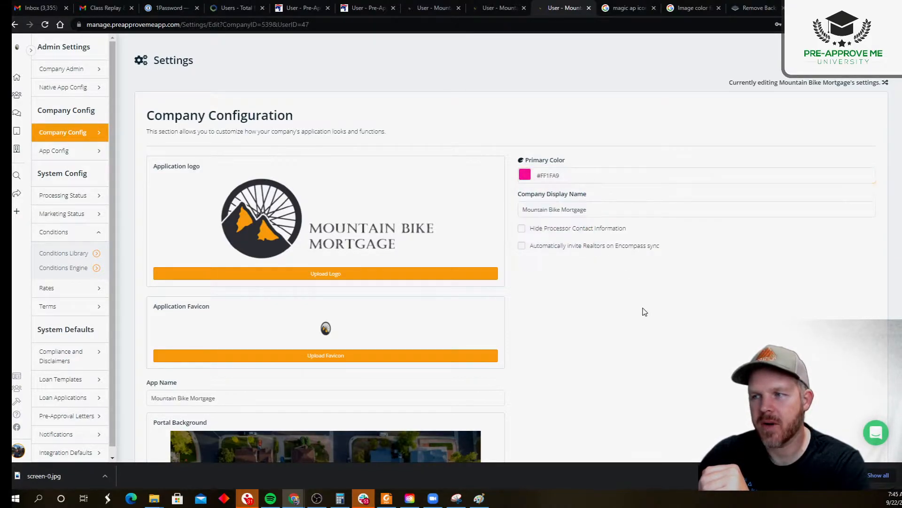
- Upload the castle-only image from the Magic Mortgage folder as the application favicon and choose PAM University's settings again
{"action": "left_click", "coordinate": [312, 357]}
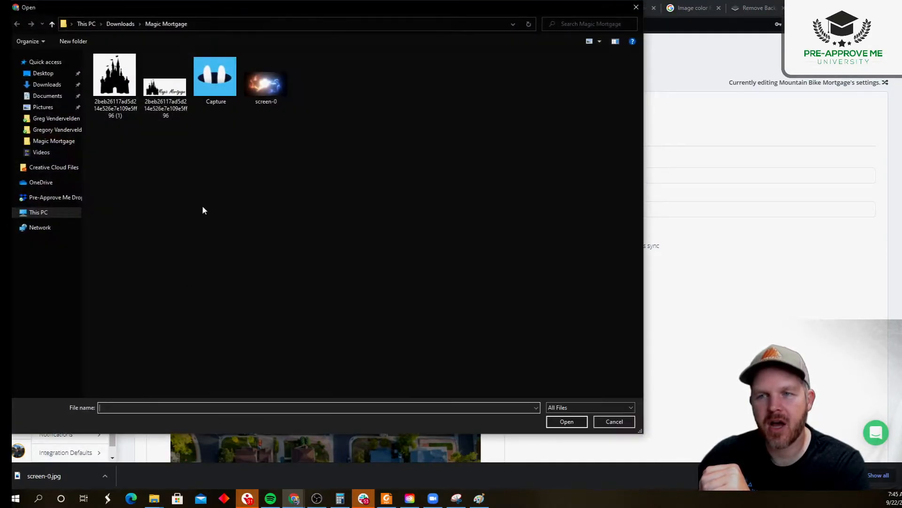
{"action": "left_click", "coordinate": [114, 83]}
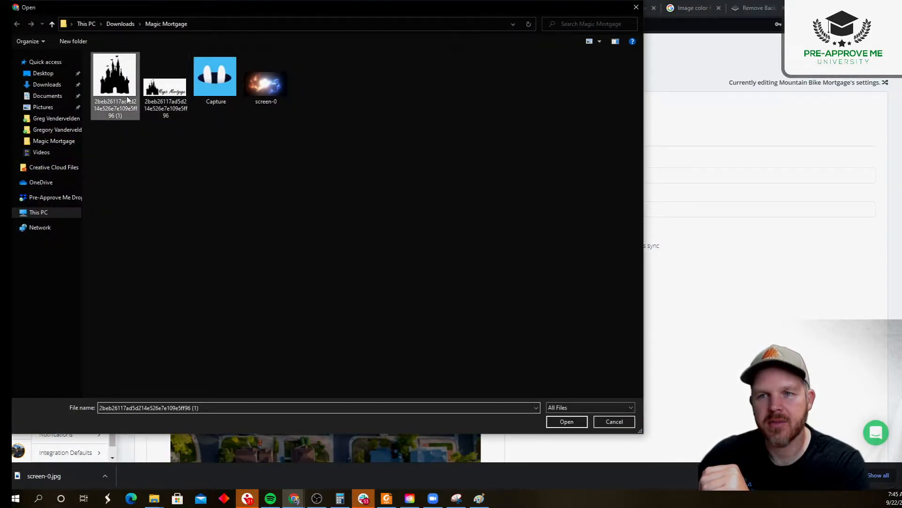
{"action": "left_click", "coordinate": [564, 421]}
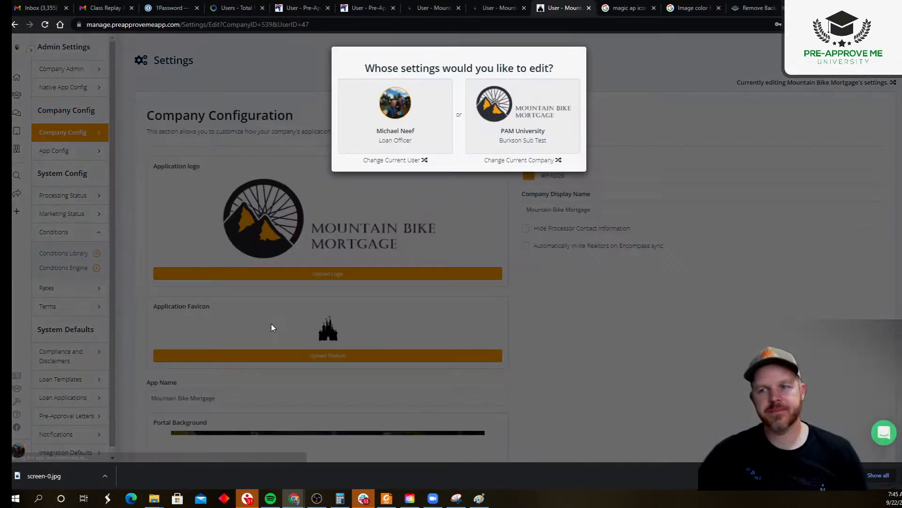
{"action": "left_click", "coordinate": [592, 141]}
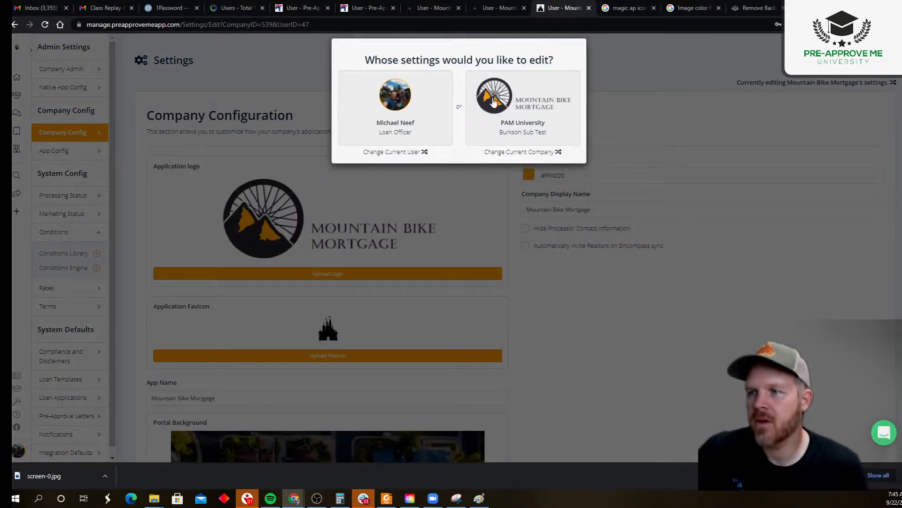
- Upload the screen-0 image as the portal background and save the company configuration
{"action": "scroll", "coordinate": [664, 334], "scroll_direction": "down", "scroll_amount": 5}
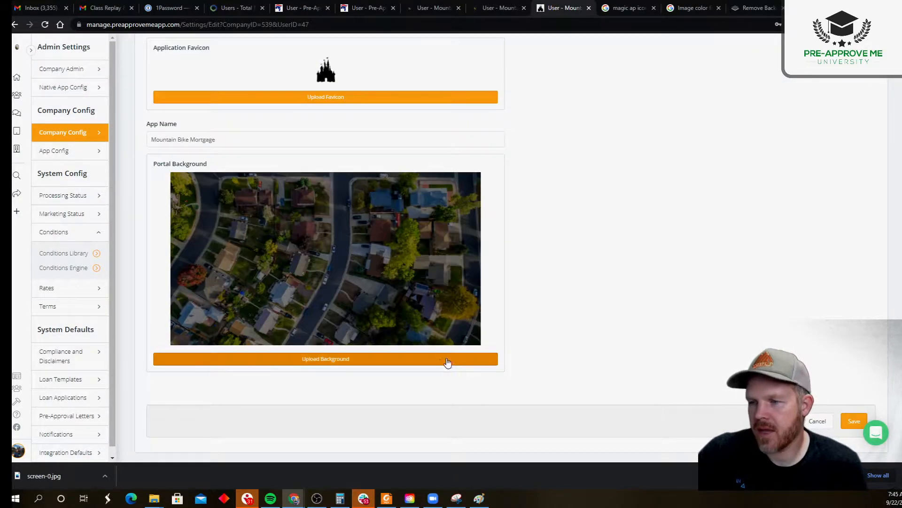
{"action": "left_click", "coordinate": [286, 362]}
{"action": "left_click", "coordinate": [266, 79]}
{"action": "left_click", "coordinate": [557, 424]}
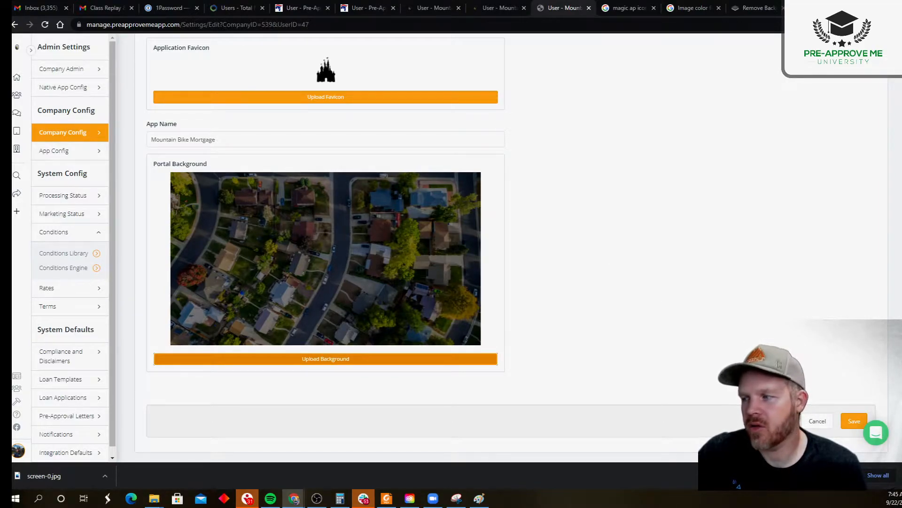
{"action": "left_click", "coordinate": [850, 420]}
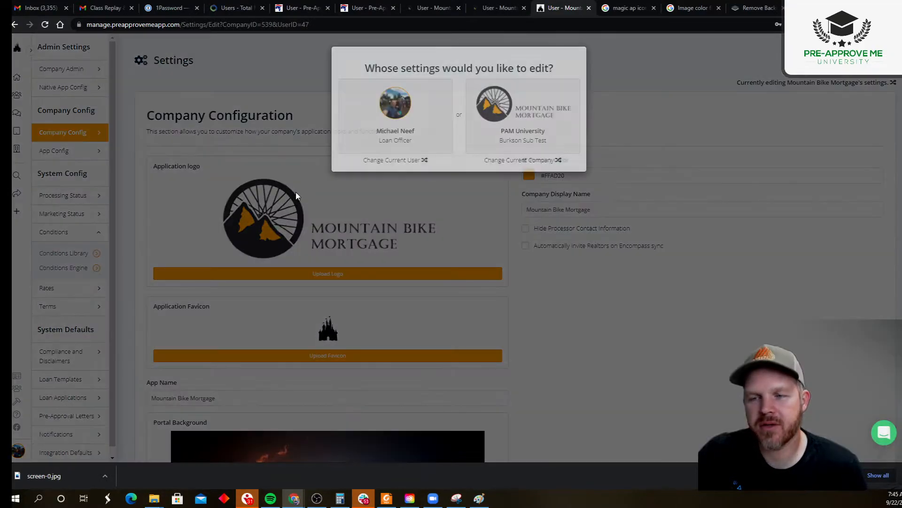
{"action": "left_click", "coordinate": [514, 121]}
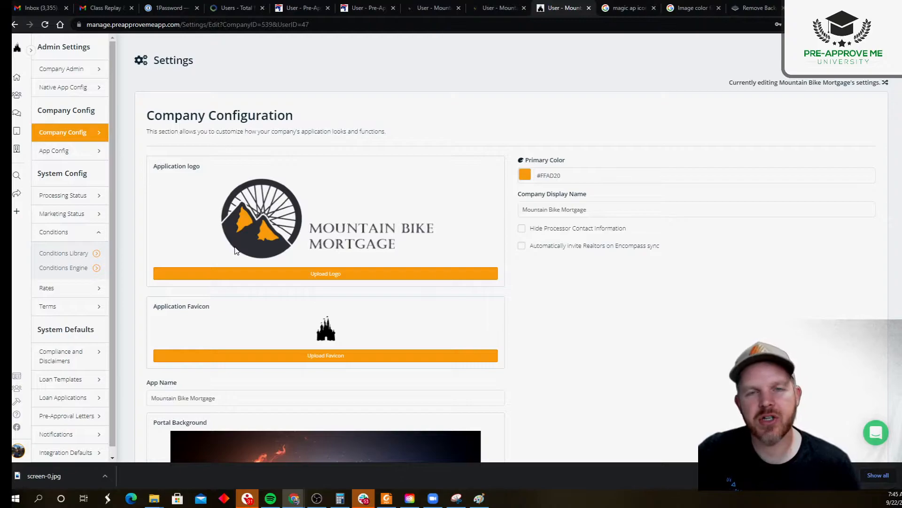
{"action": "scroll", "coordinate": [172, 361], "scroll_direction": "down", "scroll_amount": 5}
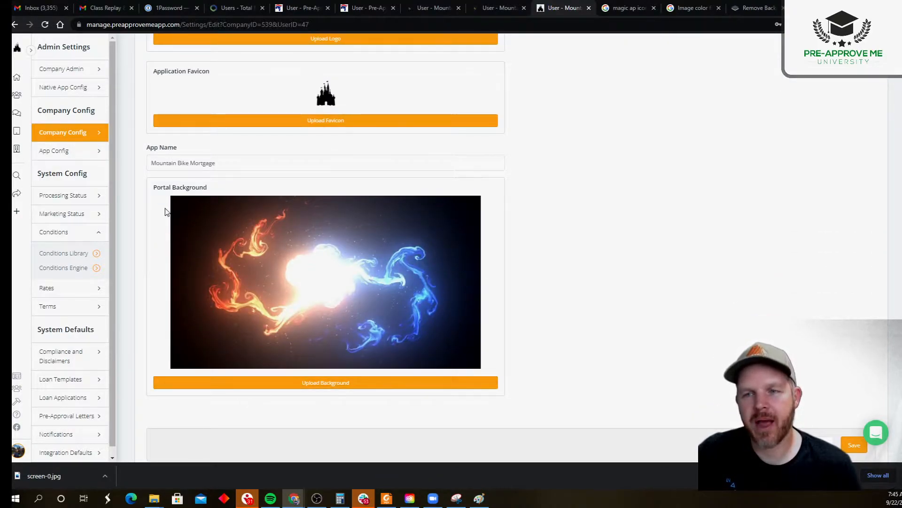
{"action": "left_click", "coordinate": [853, 437]}
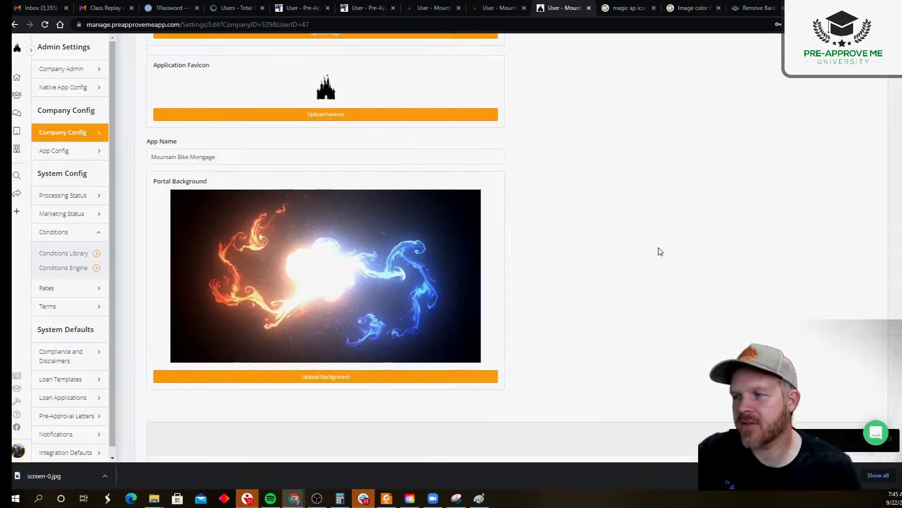
- Clear the browser's cached images and files for all time, then return to PAM University's company configuration
{"action": "left_click", "coordinate": [896, 24]}
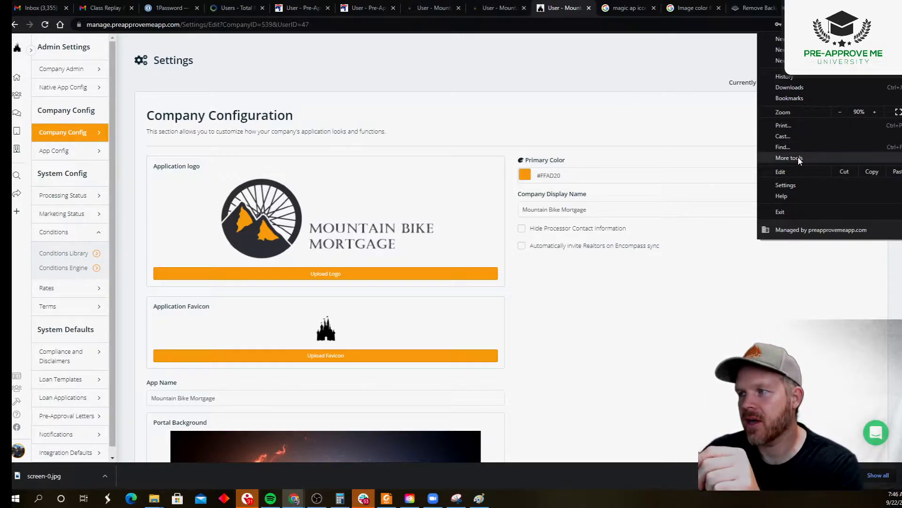
{"action": "mouse_move", "coordinate": [799, 160]}
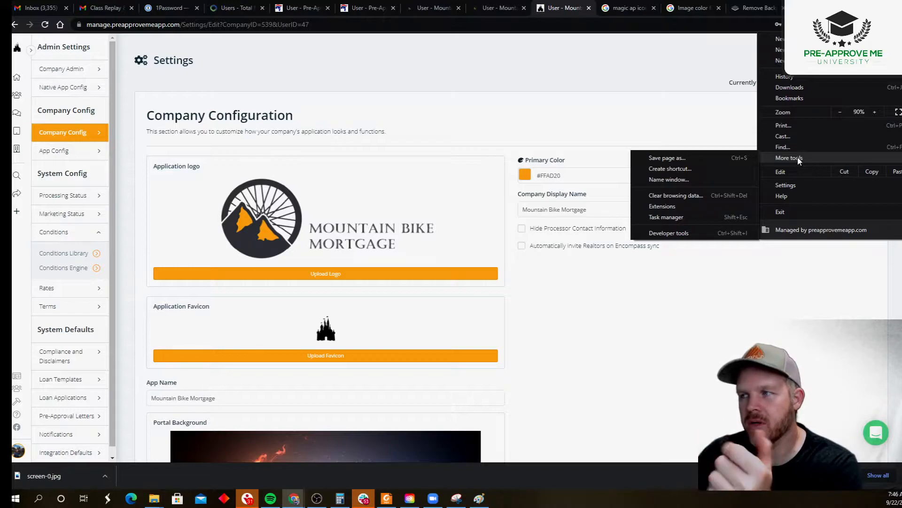
{"action": "left_click", "coordinate": [695, 196]}
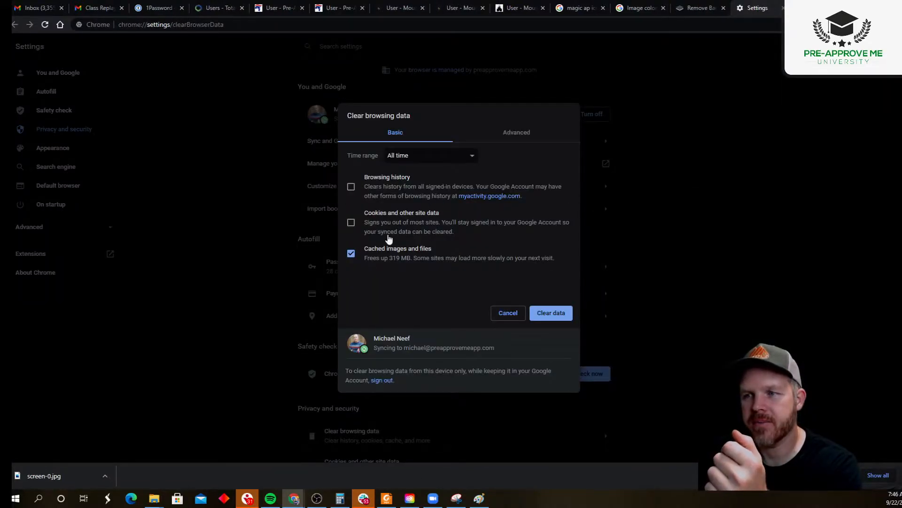
{"action": "left_click", "coordinate": [549, 314]}
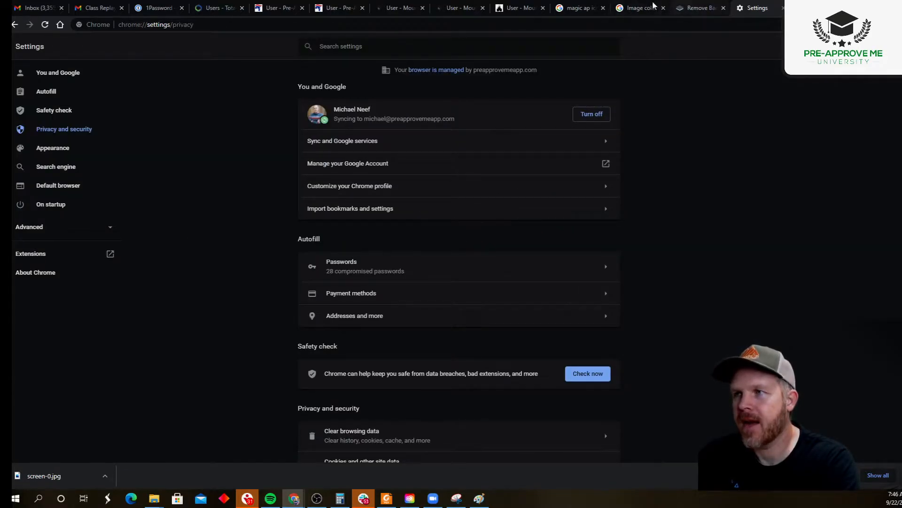
{"action": "left_click", "coordinate": [520, 5]}
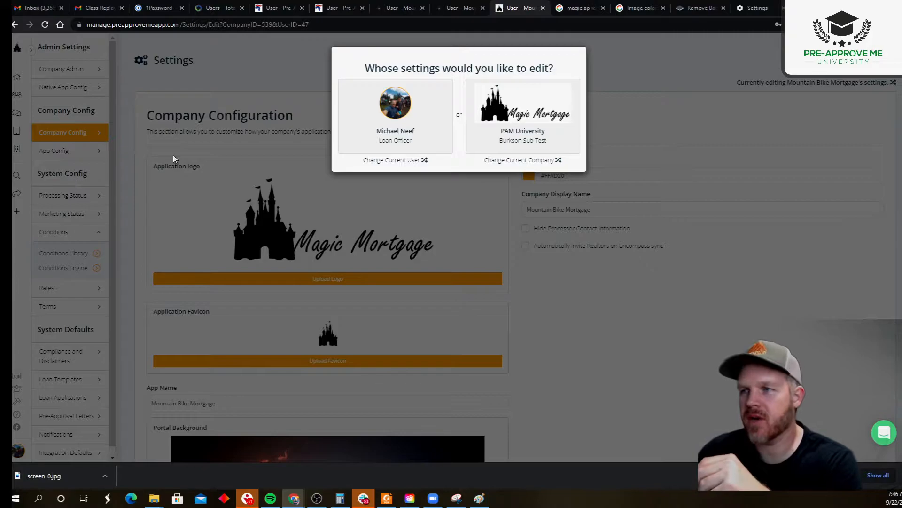
{"action": "left_click", "coordinate": [508, 104]}
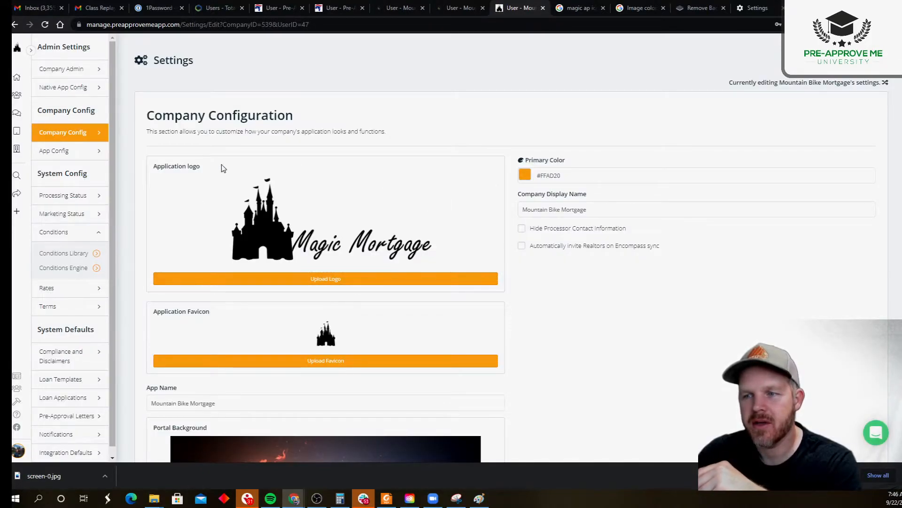
- Replace the primary color with the copied hex code #FF1FA9 and save the company configuration
{"action": "scroll", "coordinate": [362, 273], "scroll_direction": "down", "scroll_amount": 2}
{"action": "left_click_drag", "start_coordinate": [561, 82], "coordinate": [502, 86]}
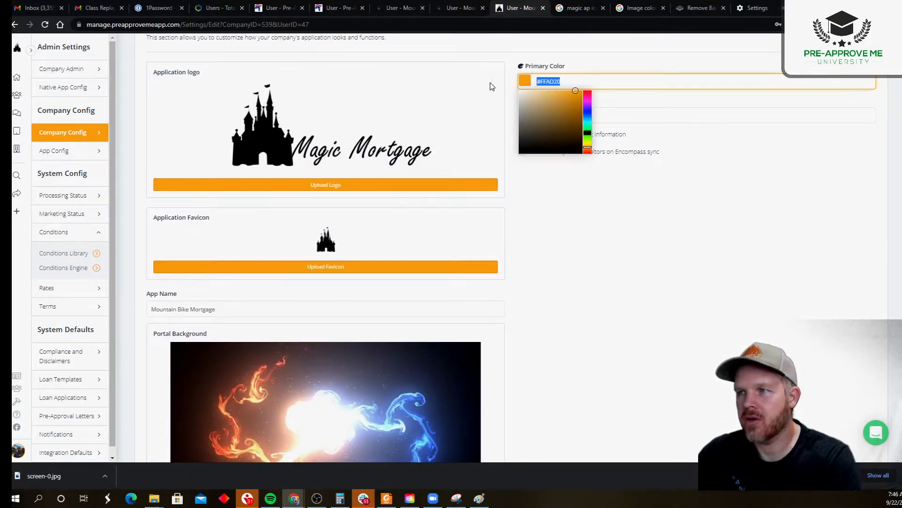
{"action": "key", "text": "ctrl+v"}
{"action": "left_click", "coordinate": [675, 268]}
{"action": "scroll", "coordinate": [727, 339], "scroll_direction": "down", "scroll_amount": 4}
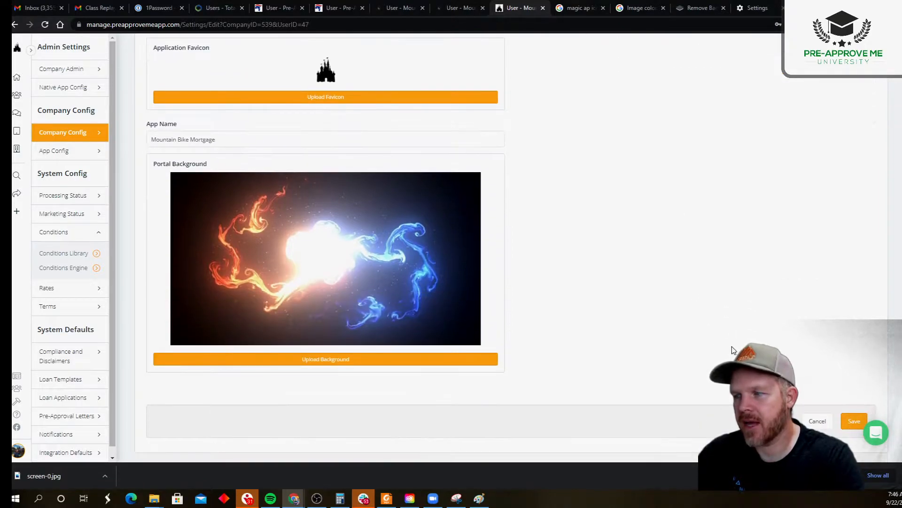
{"action": "left_click", "coordinate": [853, 421]}
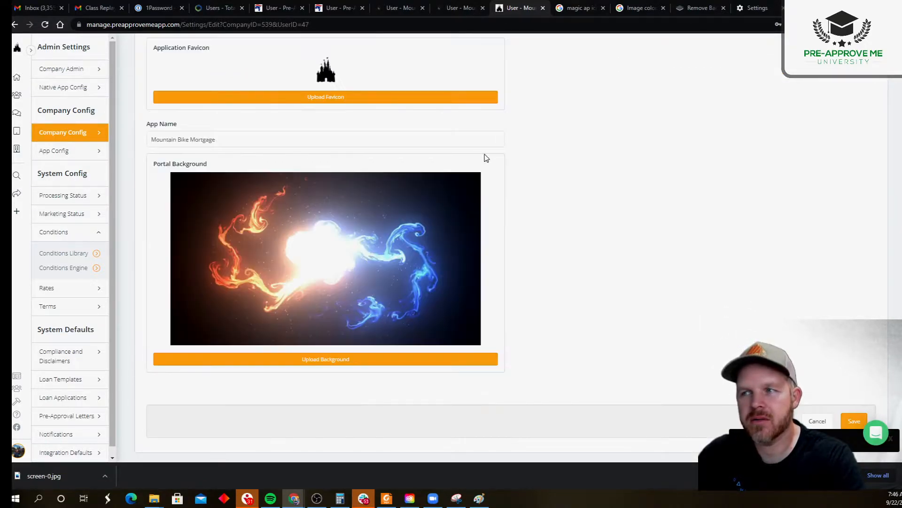
{"action": "scroll", "coordinate": [640, 181], "scroll_direction": "up", "scroll_amount": 6}
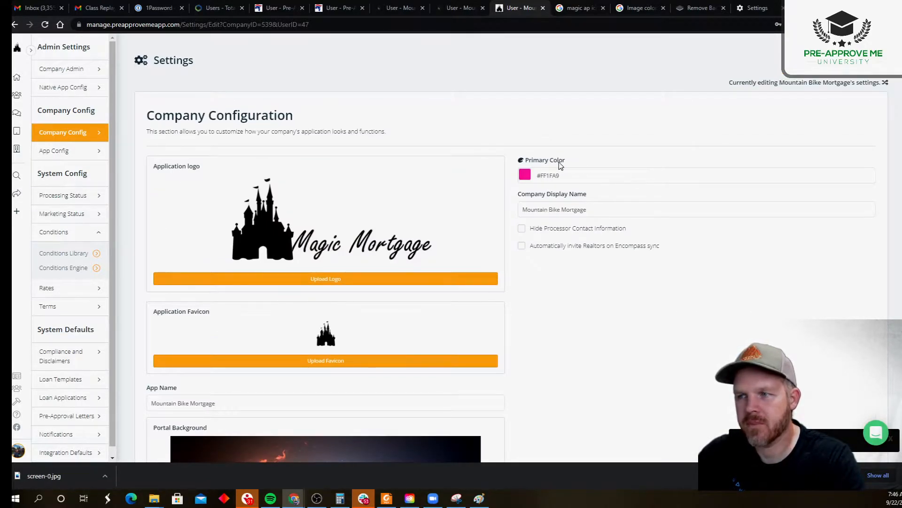
- Set both the company display name and the app name to Magic Mortgage in the company configuration
{"action": "triple_click", "coordinate": [600, 214]}
{"action": "type", "text": "Ma"}
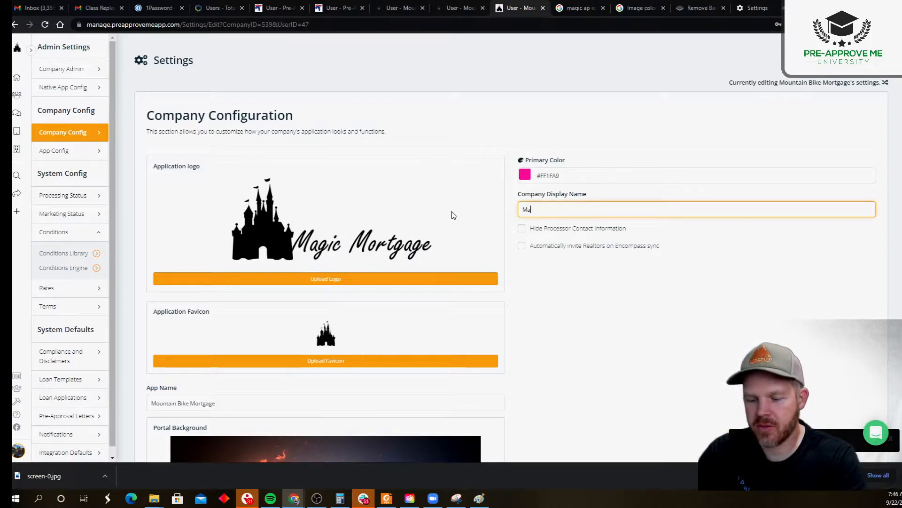
{"action": "type", "text": "gic Mortgage"}
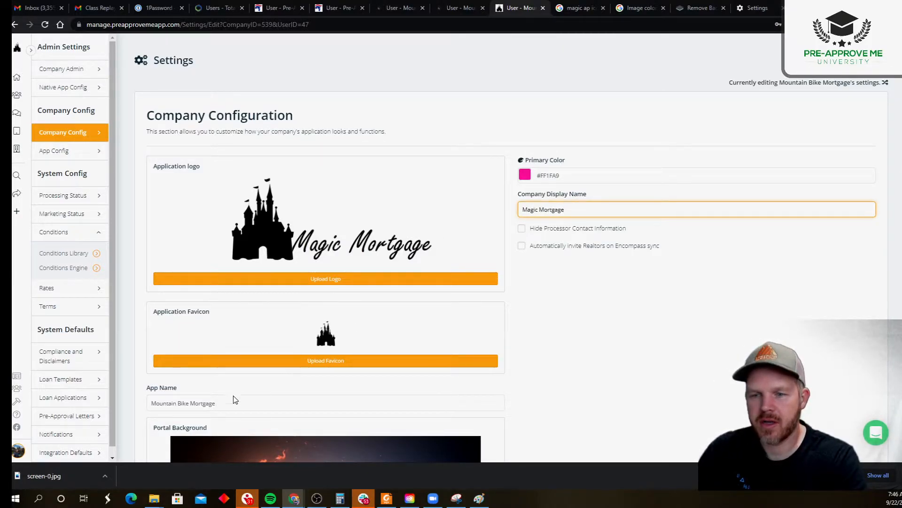
{"action": "left_click_drag", "start_coordinate": [233, 403], "coordinate": [136, 411]}
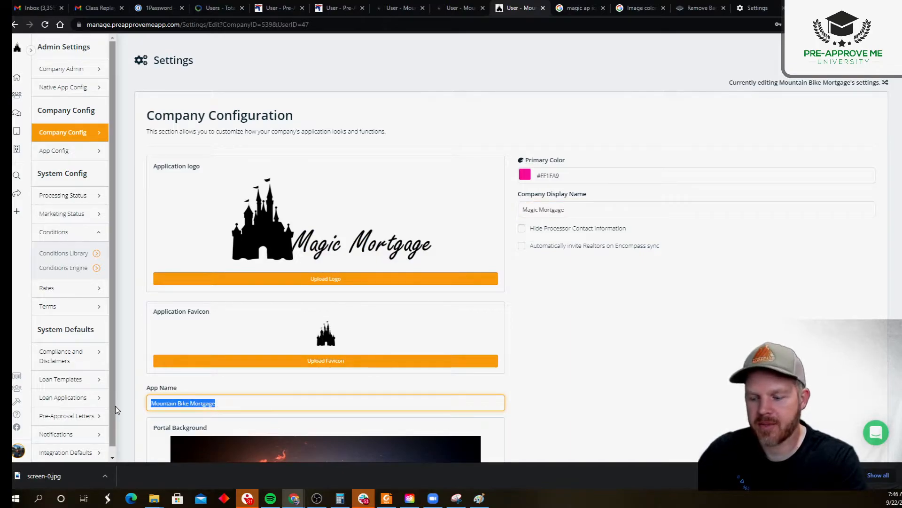
{"action": "type", "text": "Magic Mortgage"}
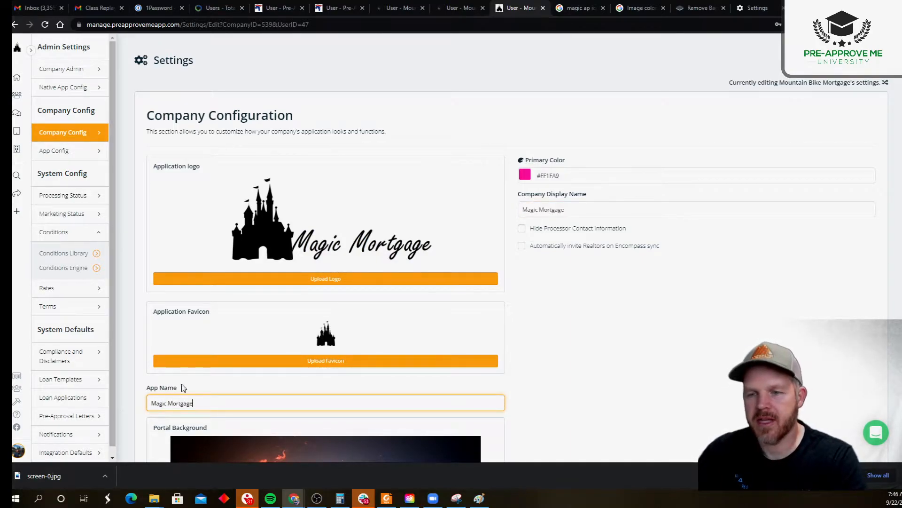
{"action": "left_click", "coordinate": [564, 347]}
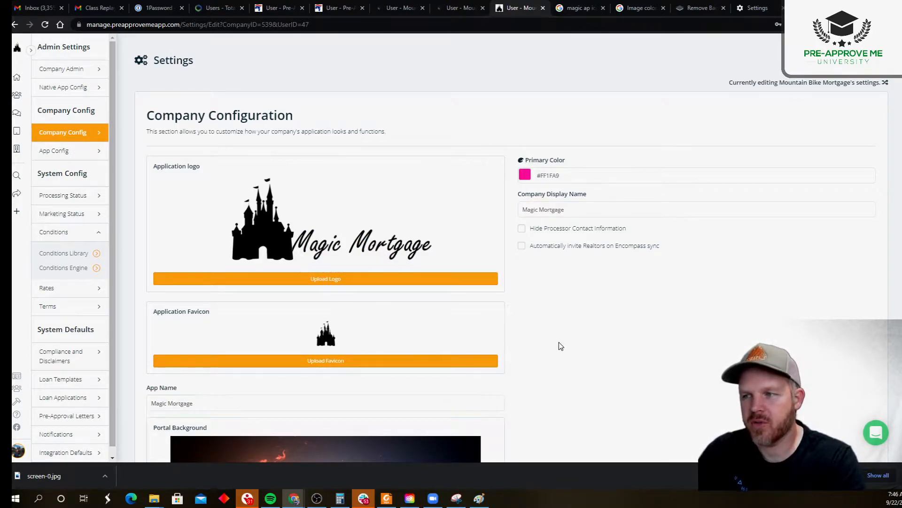
- Save the company configuration with the new names
{"action": "left_click_drag", "start_coordinate": [519, 195], "coordinate": [591, 196]}
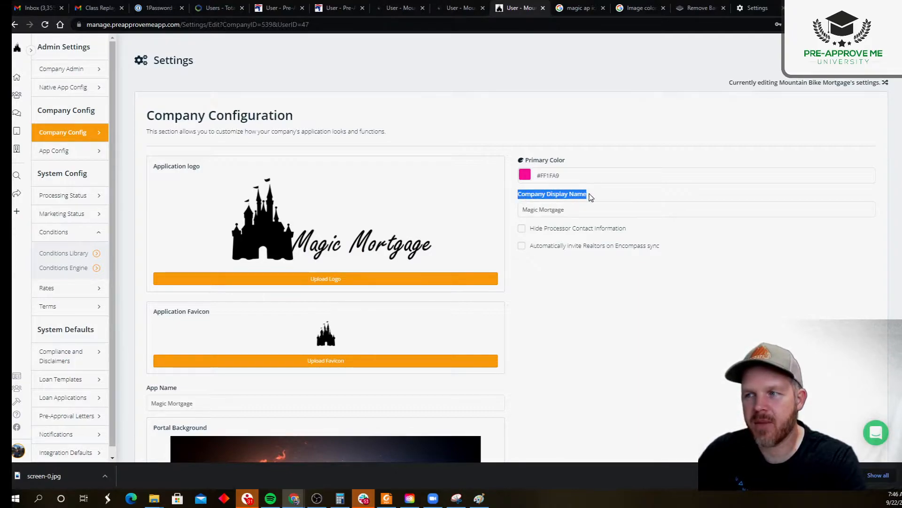
{"action": "left_click", "coordinate": [590, 324]}
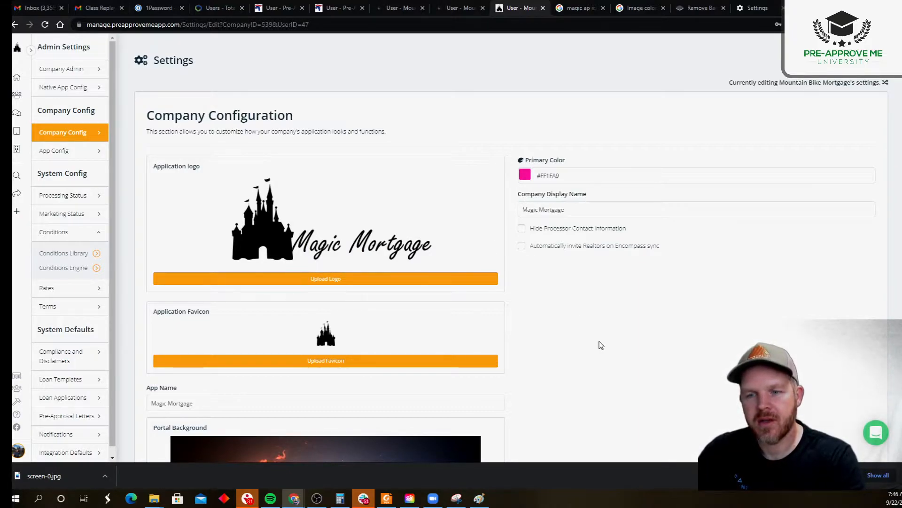
{"action": "left_click_drag", "start_coordinate": [189, 388], "coordinate": [149, 395]}
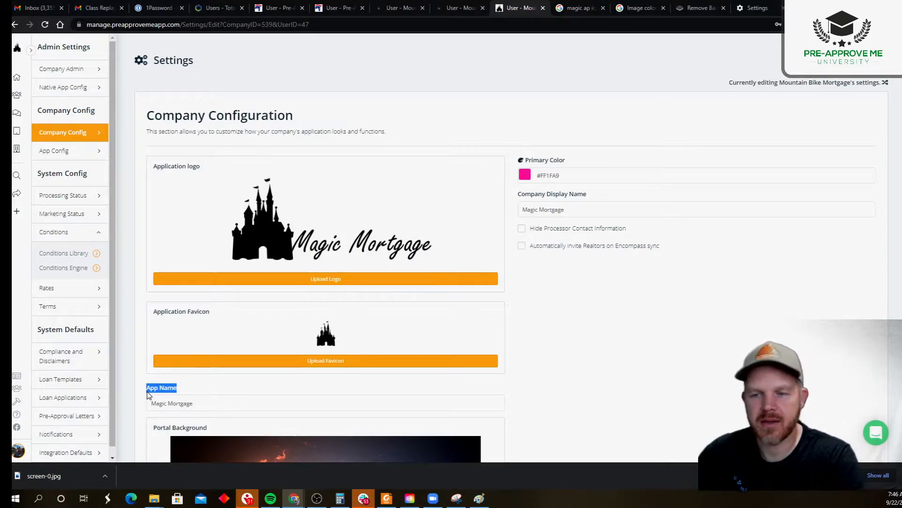
{"action": "left_click", "coordinate": [559, 332]}
{"action": "scroll", "coordinate": [547, 292], "scroll_direction": "down", "scroll_amount": 6}
{"action": "left_click", "coordinate": [814, 422]}
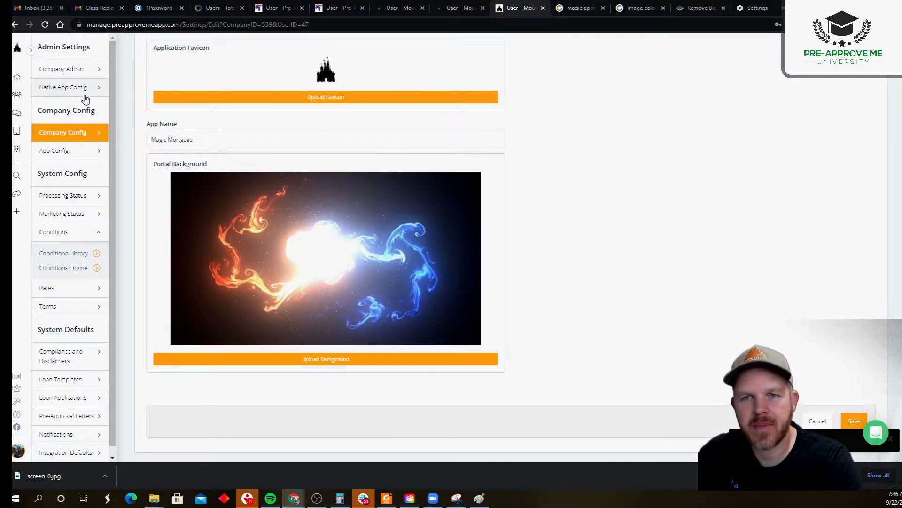
- Open the mobile app configurator from the app configuration section and check the branding in the expanded main navigation
{"action": "left_click", "coordinate": [64, 157]}
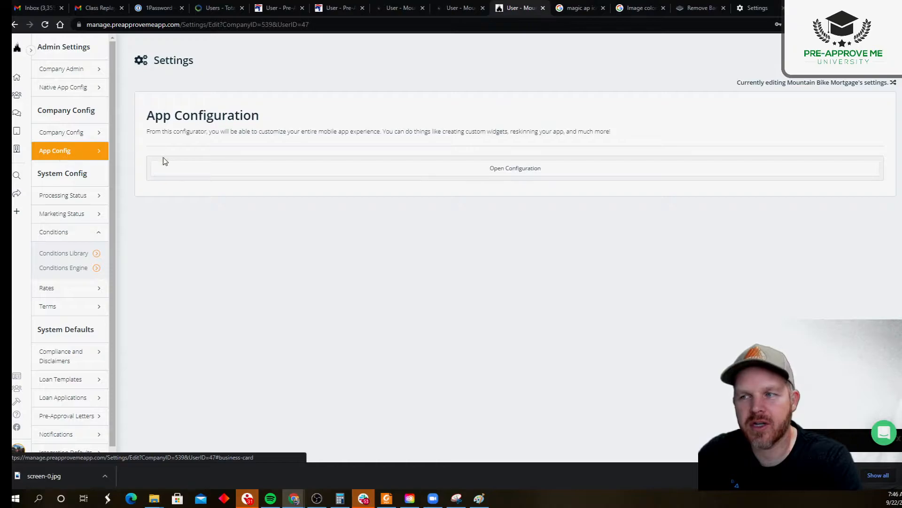
{"action": "left_click", "coordinate": [435, 174]}
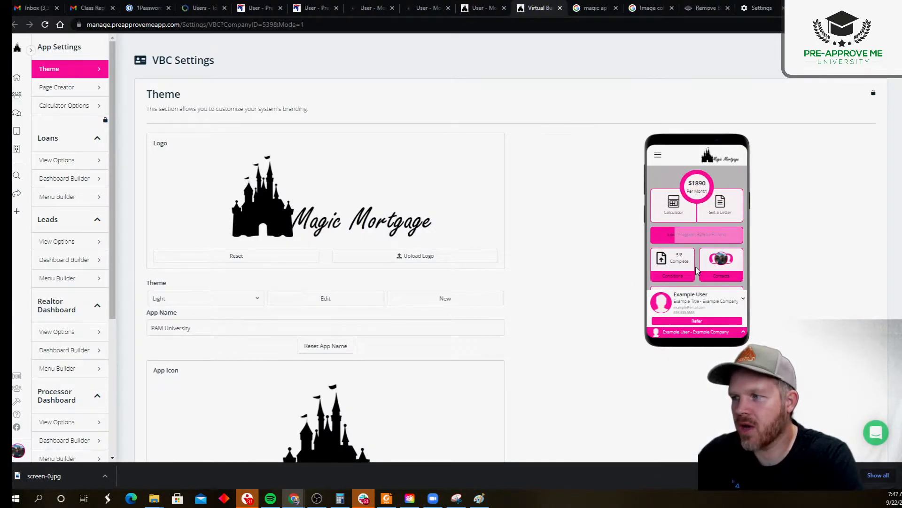
{"action": "left_click", "coordinate": [30, 50]}
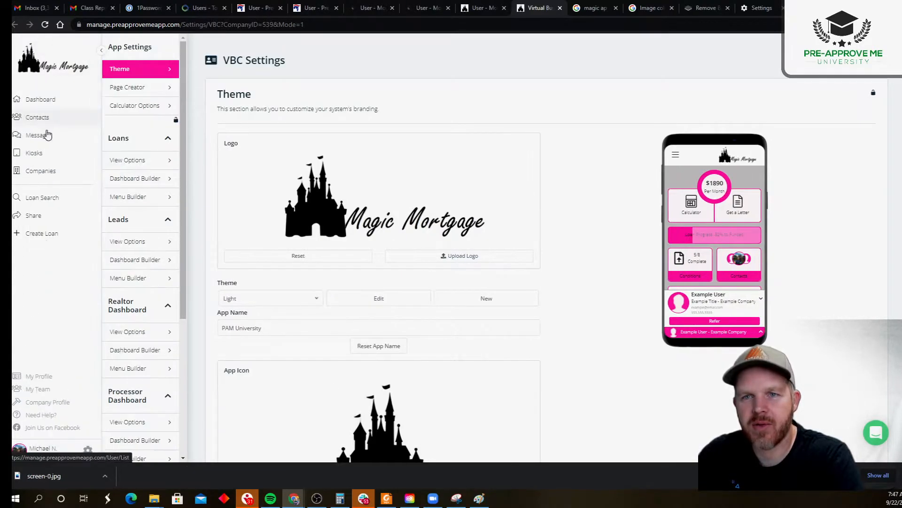
{"action": "left_click", "coordinate": [101, 50]}
{"action": "left_click", "coordinate": [98, 53]}
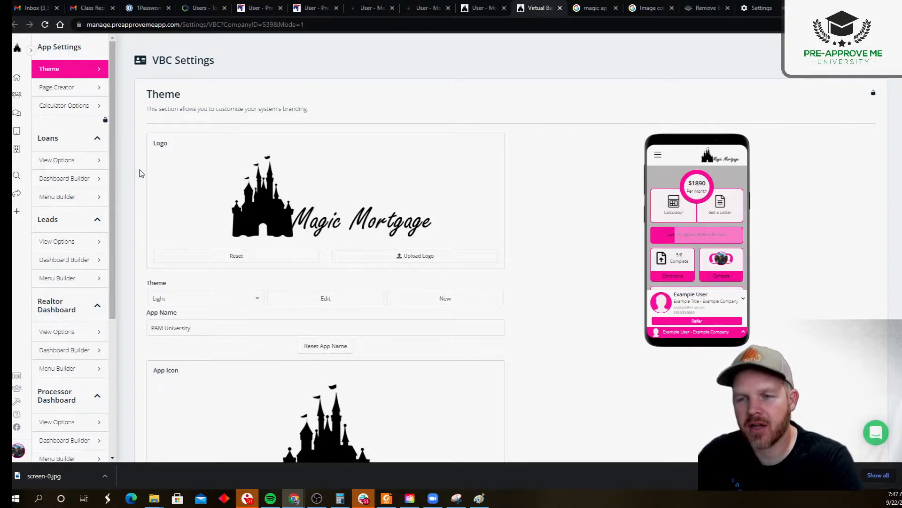
- Switch the app theme to Dark and to Hybrid to compare how the logo looks on the phone preview
{"action": "left_click", "coordinate": [240, 299]}
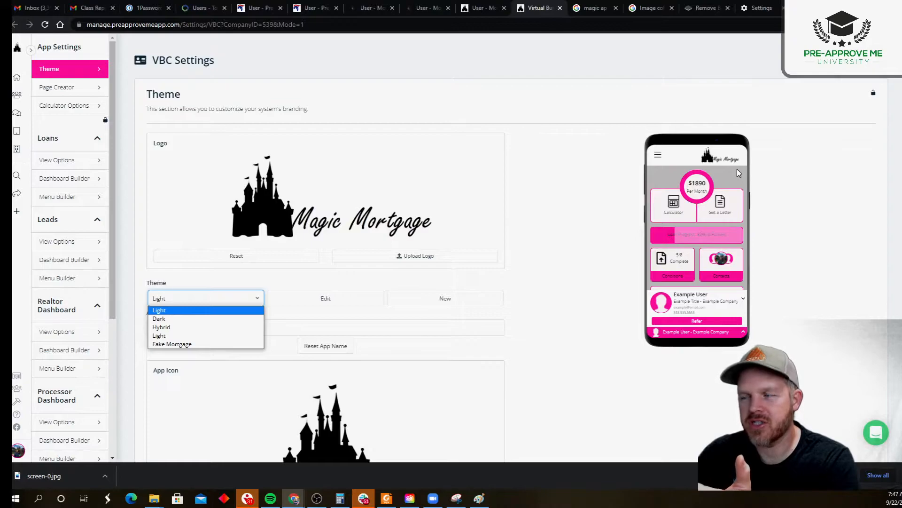
{"action": "left_click", "coordinate": [209, 319]}
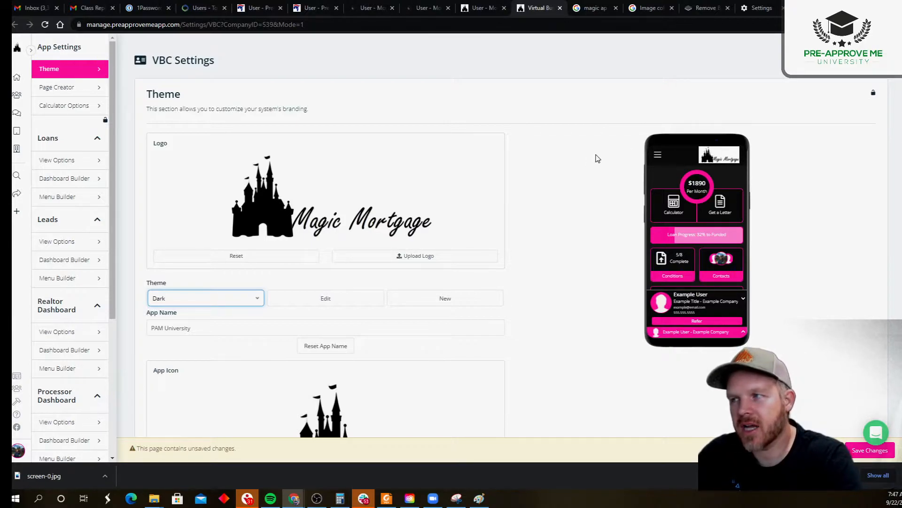
{"action": "left_click", "coordinate": [160, 299]}
{"action": "left_click", "coordinate": [160, 324]}
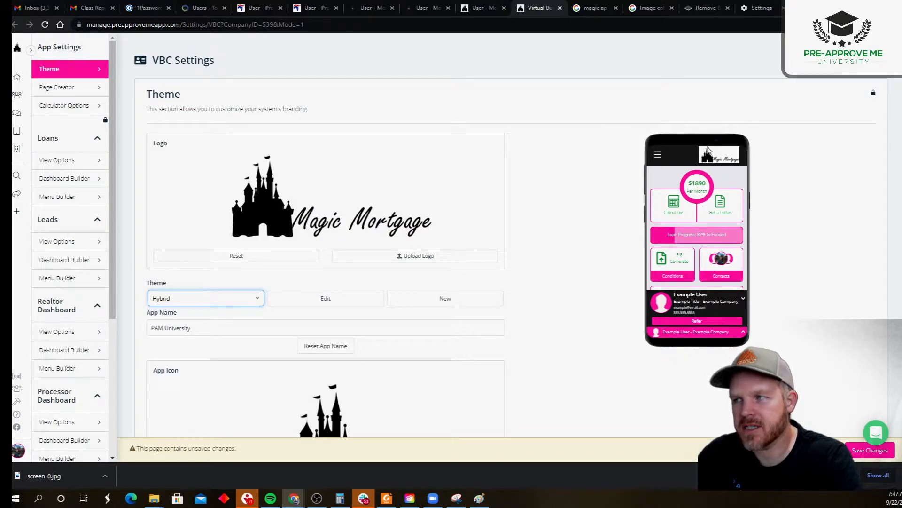
- Switch to remove.bg, upload the castle-and-text Magic Mortgage logo, and download the version with its background removed
{"action": "left_click", "coordinate": [732, 10]}
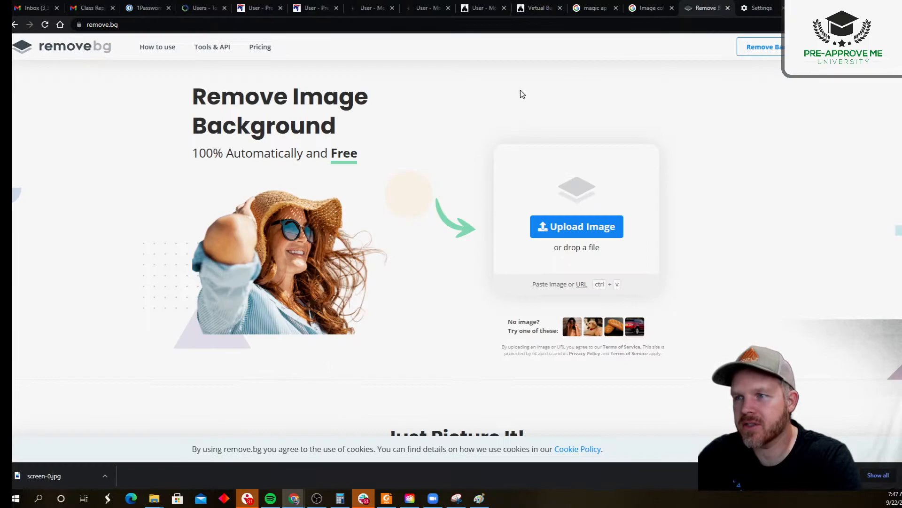
{"action": "left_click", "coordinate": [588, 226]}
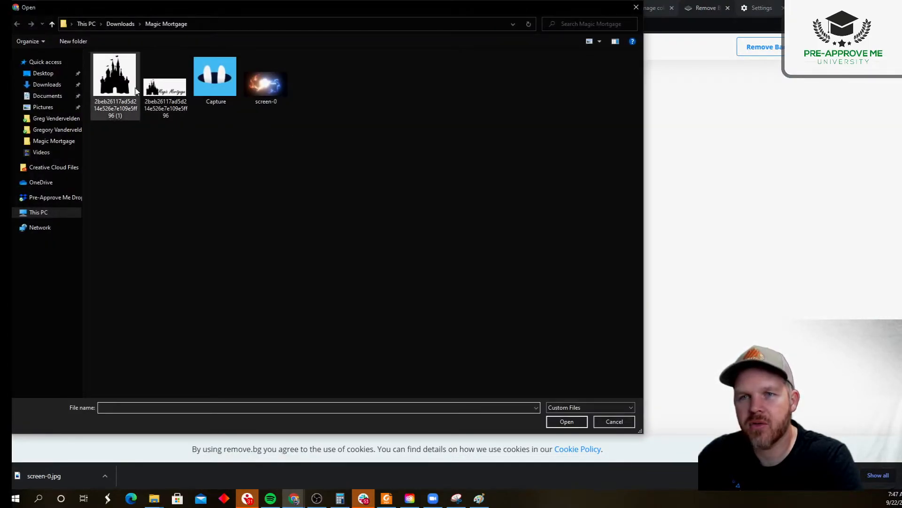
{"action": "left_click", "coordinate": [165, 87]}
{"action": "key", "text": "Return"}
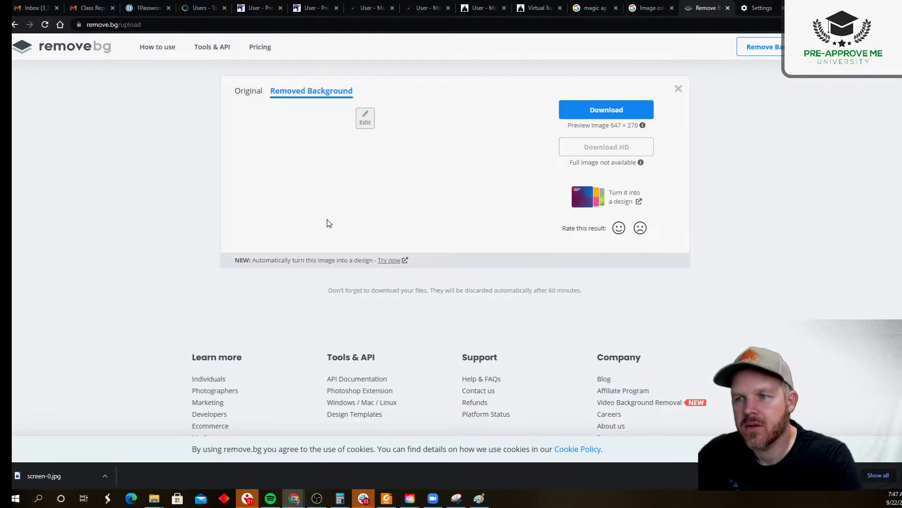
{"action": "left_click", "coordinate": [577, 116]}
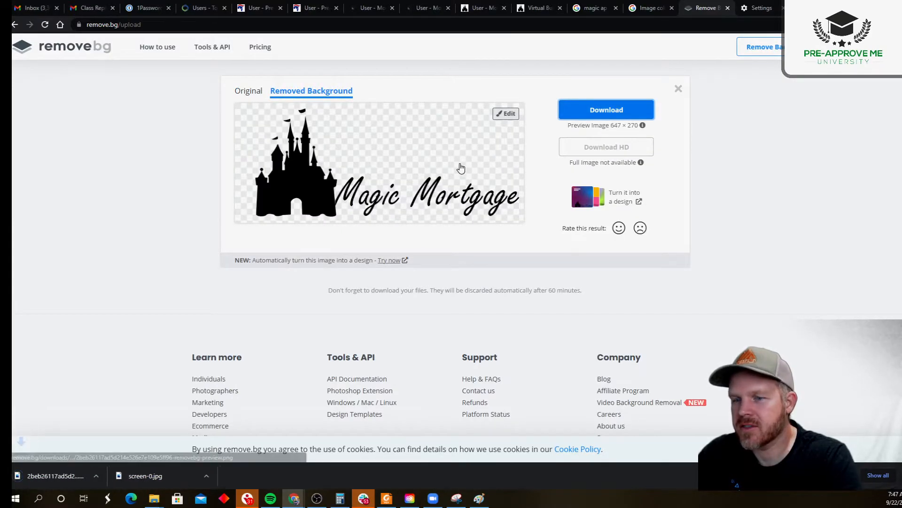
{"action": "left_click", "coordinate": [106, 476]}
{"action": "left_click", "coordinate": [214, 217]}
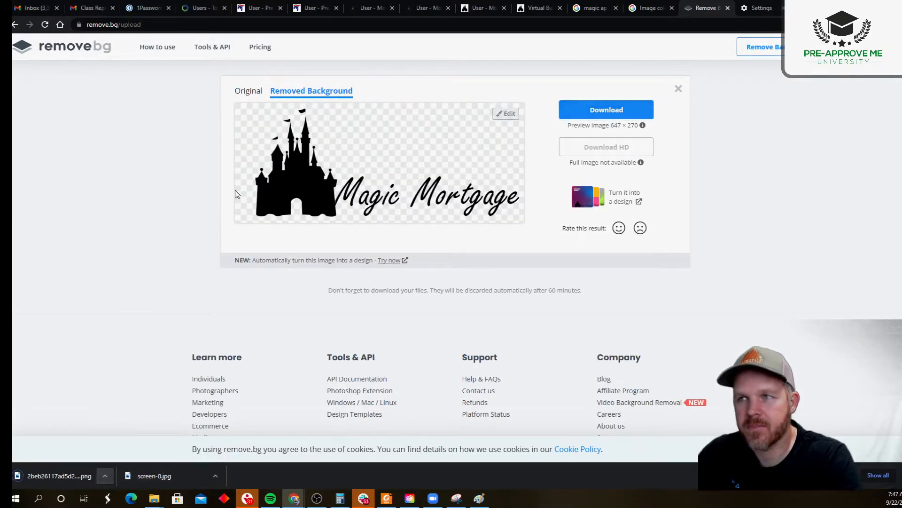
- Return to the VBC theme settings, upload the removebg-preview image from Downloads as the app logo, and save the changes
{"action": "left_click", "coordinate": [422, 8]}
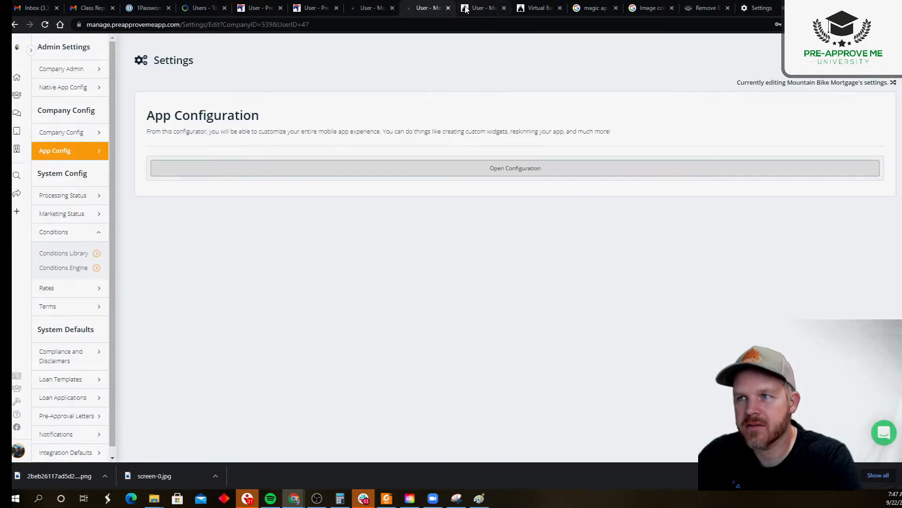
{"action": "left_click", "coordinate": [545, 9]}
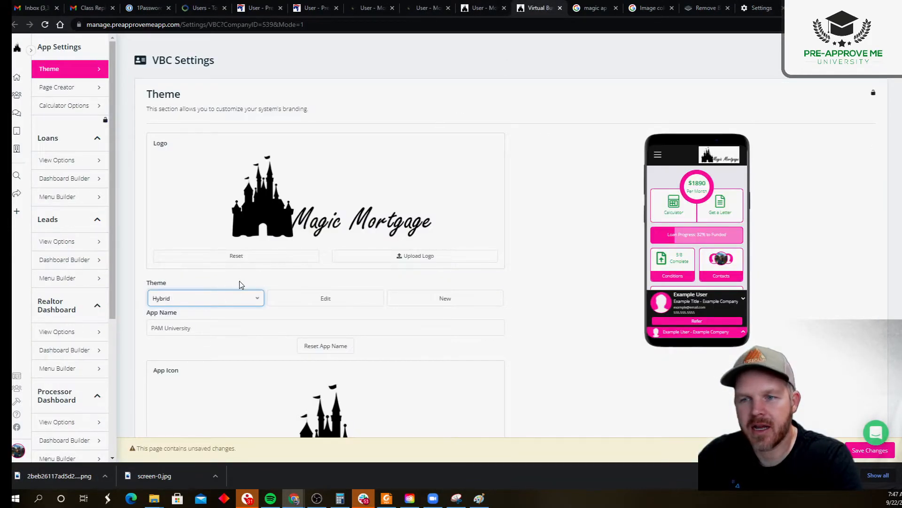
{"action": "left_click", "coordinate": [395, 256]}
{"action": "left_click", "coordinate": [47, 84]}
{"action": "left_click", "coordinate": [119, 89]}
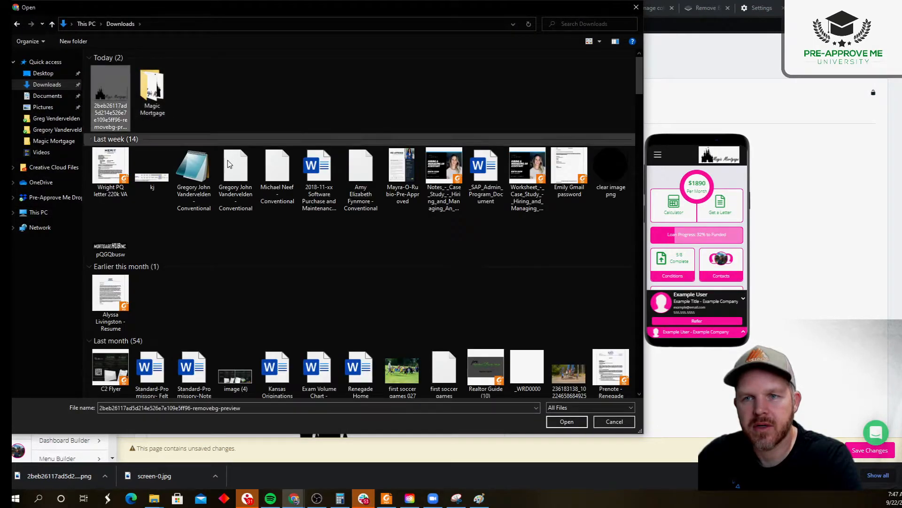
{"action": "left_click", "coordinate": [567, 421]}
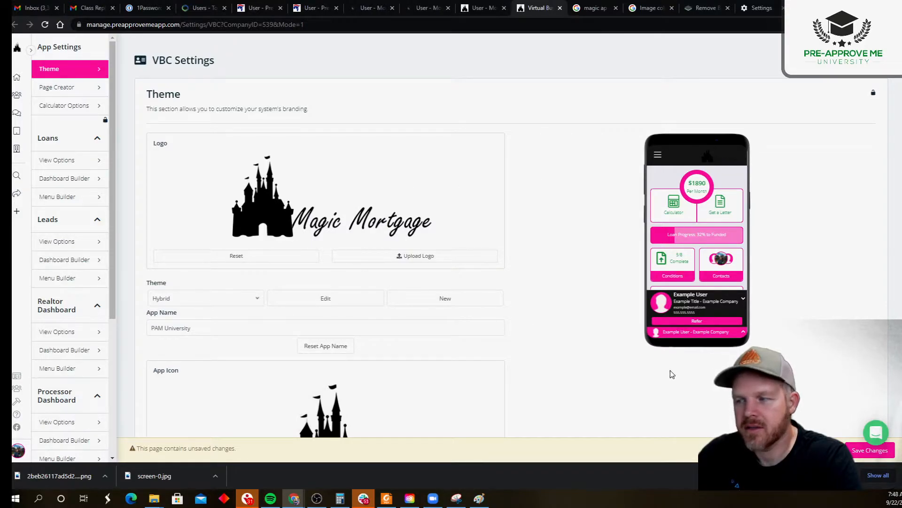
{"action": "left_click", "coordinate": [870, 450]}
{"action": "left_click", "coordinate": [565, 84]}
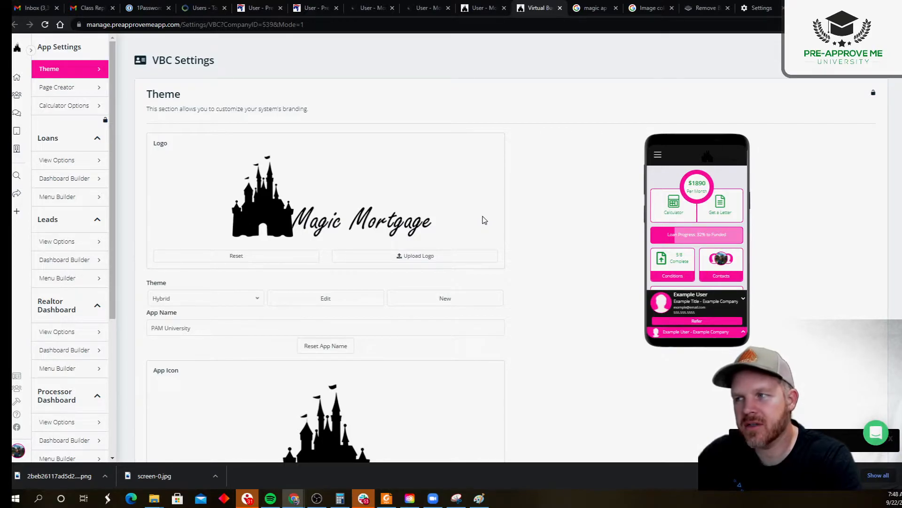
- Set the app theme to Light and save the changes
{"action": "left_click", "coordinate": [199, 303]}
{"action": "left_click", "coordinate": [188, 332]}
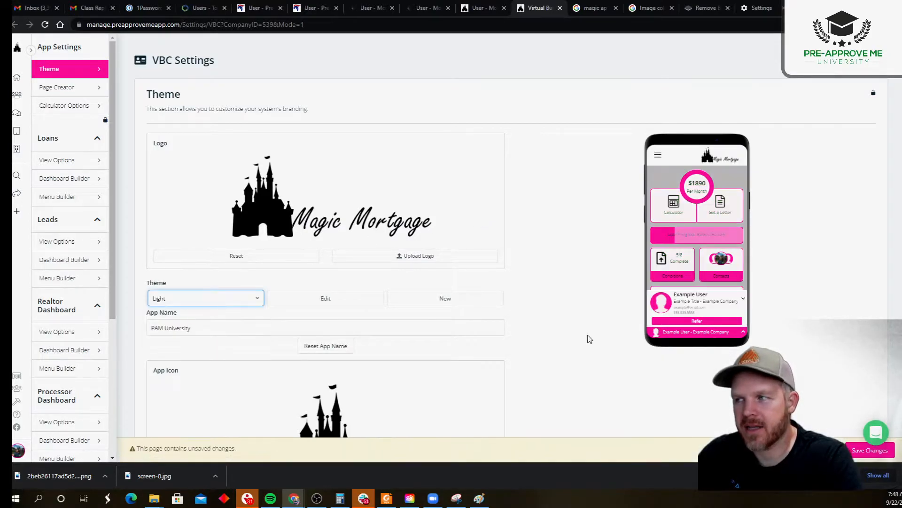
{"action": "left_click", "coordinate": [870, 450]}
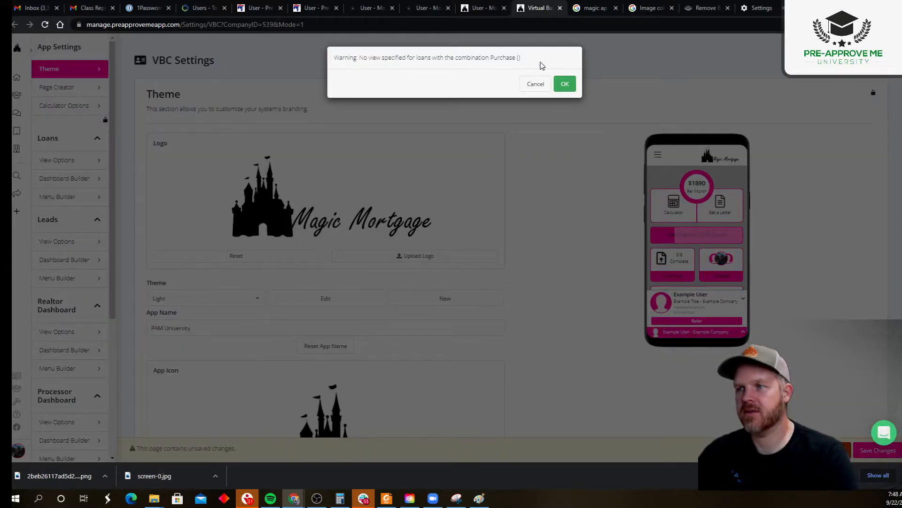
{"action": "left_click", "coordinate": [565, 84]}
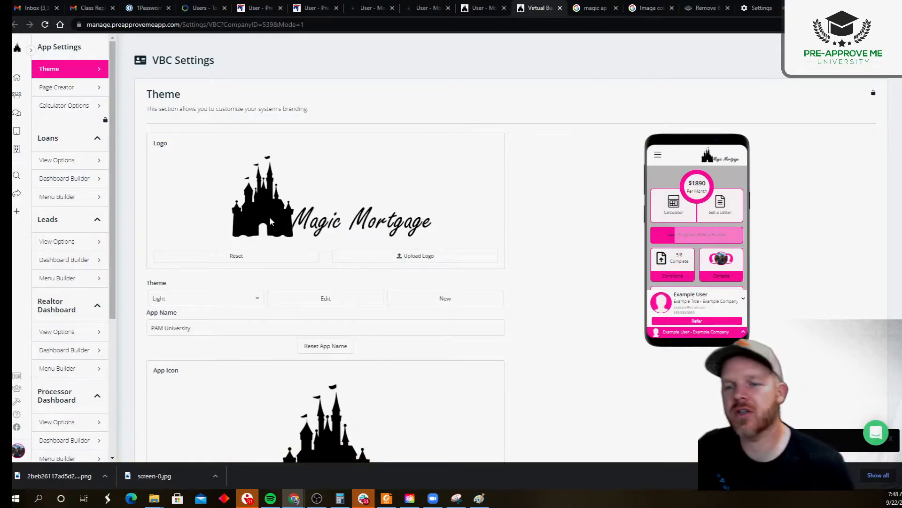
- Replace the app name in the theme settings with Magic Mortgage and save the changes
{"action": "scroll", "coordinate": [270, 216], "scroll_direction": "down", "scroll_amount": 2}
{"action": "triple_click", "coordinate": [191, 235]}
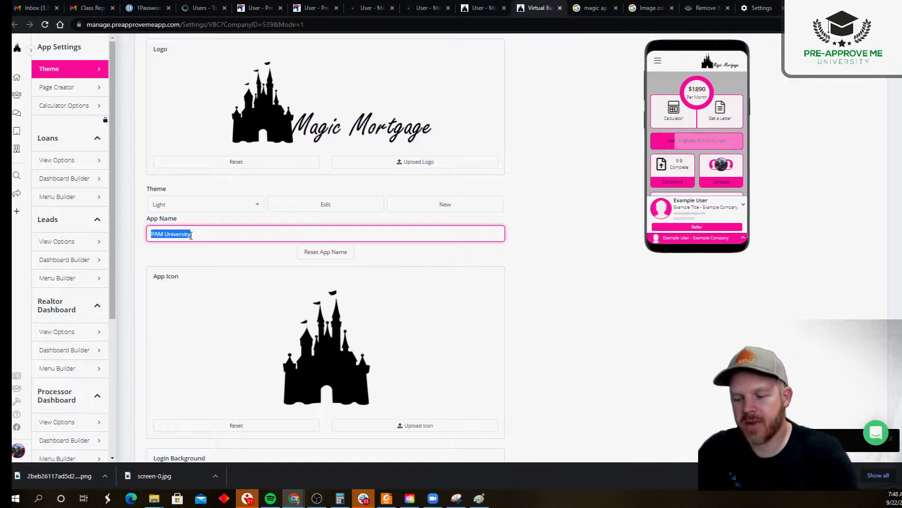
{"action": "type", "text": "Magic Mortgage"}
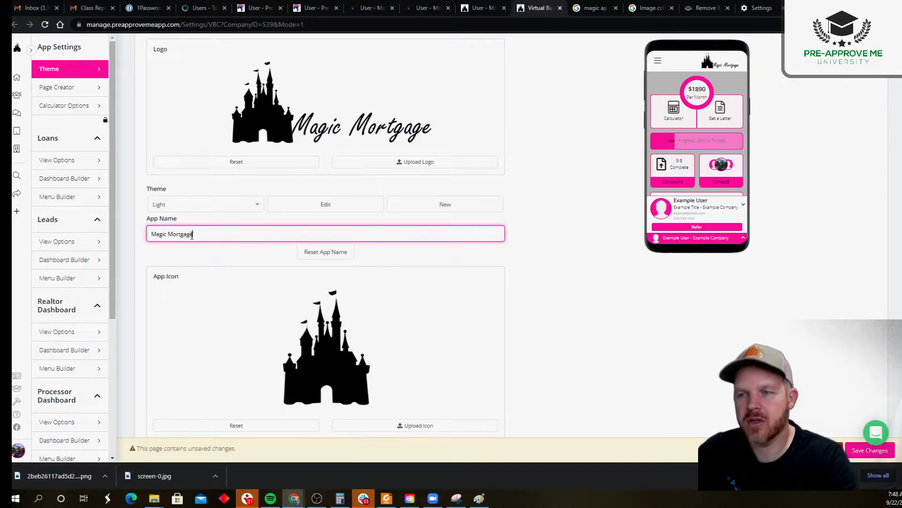
{"action": "left_click", "coordinate": [543, 249]}
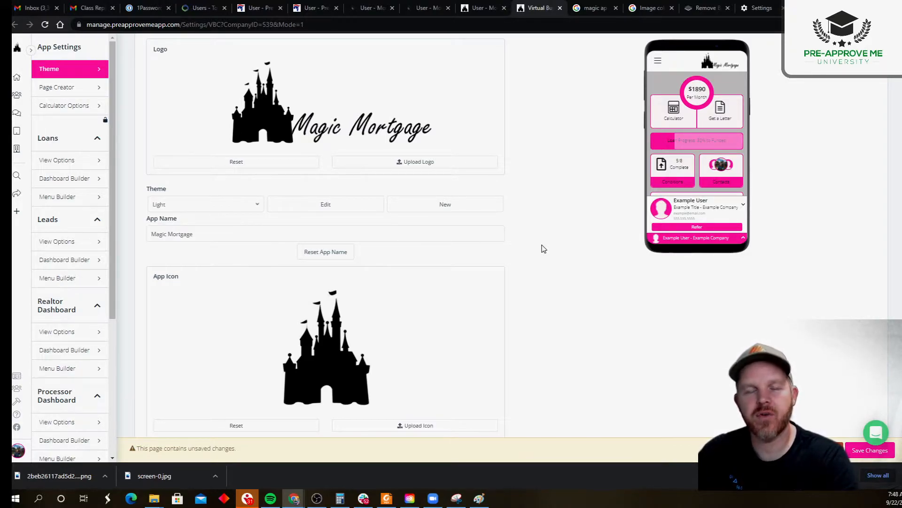
{"action": "left_click", "coordinate": [870, 449]}
{"action": "left_click", "coordinate": [567, 84]}
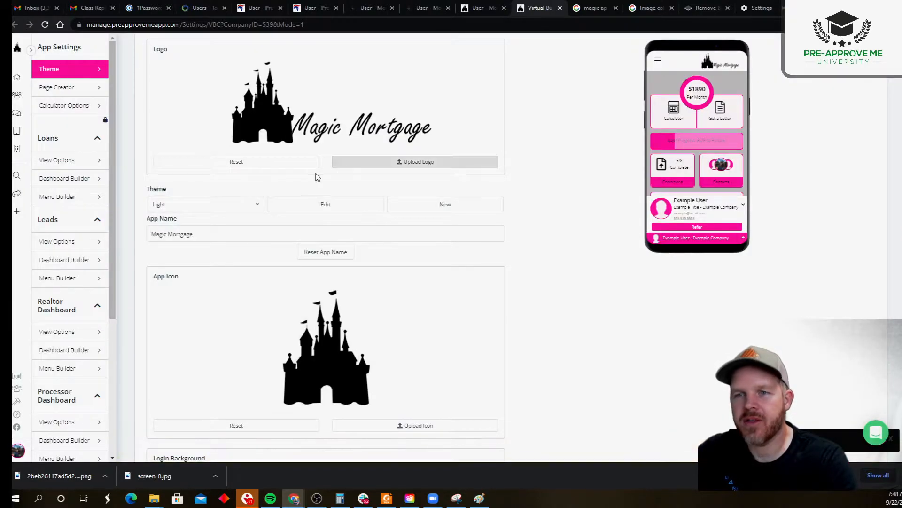
- Edit the Light theme and change its widget background color to a magenta shade
{"action": "left_click", "coordinate": [302, 207]}
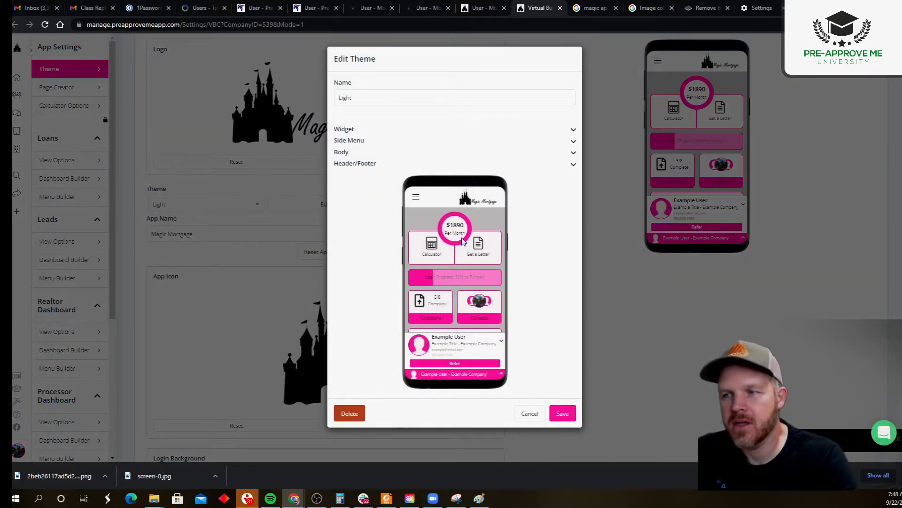
{"action": "left_click", "coordinate": [344, 130]}
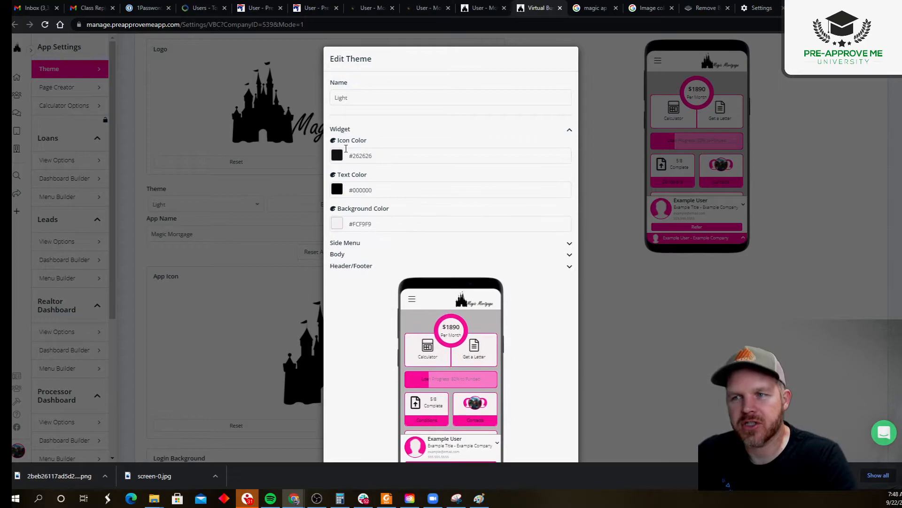
{"action": "left_click_drag", "start_coordinate": [338, 140], "coordinate": [371, 146]}
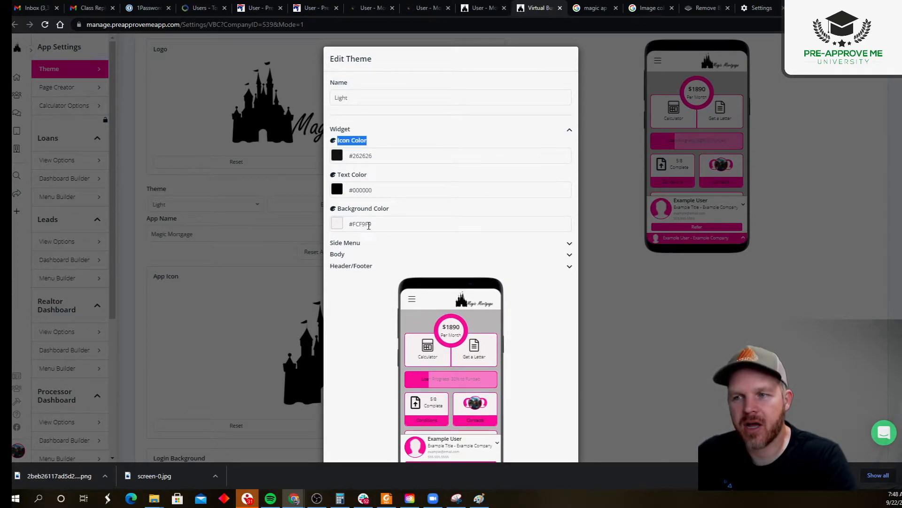
{"action": "left_click", "coordinate": [333, 224]}
{"action": "left_click_drag", "start_coordinate": [350, 239], "coordinate": [368, 244]}
{"action": "left_click", "coordinate": [400, 239]}
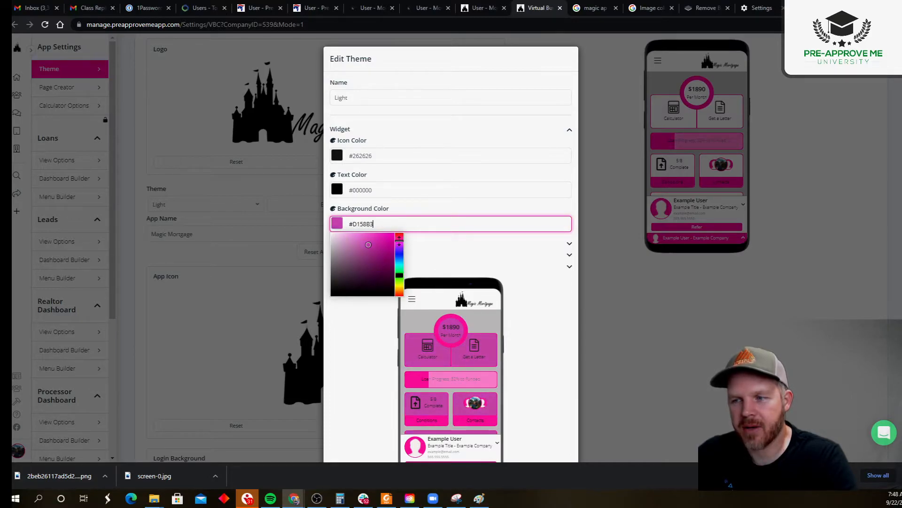
{"action": "left_click", "coordinate": [550, 304]}
- Set the theme's side menu icon color to red #D61515 and its text color to green
{"action": "left_click", "coordinate": [358, 243]}
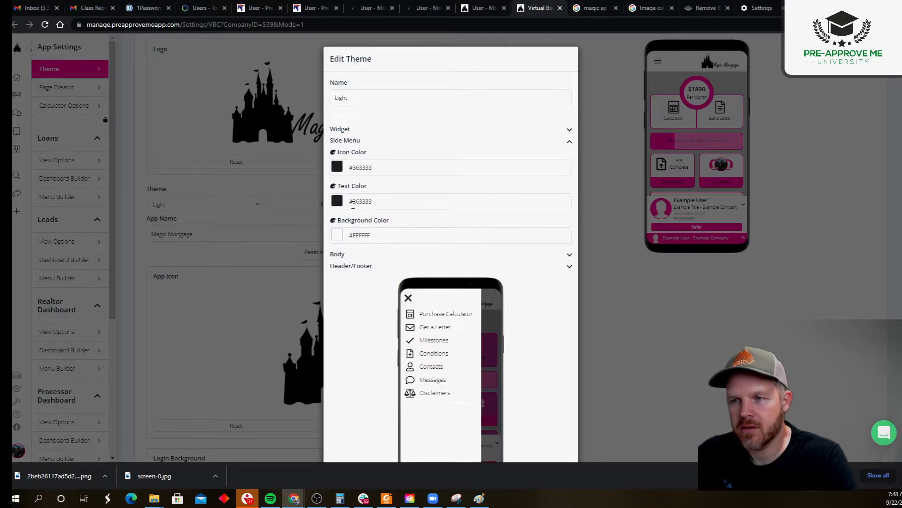
{"action": "left_click", "coordinate": [337, 166]}
{"action": "mouse_move", "coordinate": [348, 195]}
{"action": "left_mouse_down"}
{"action": "mouse_move", "coordinate": [353, 203]}
{"action": "mouse_move", "coordinate": [381, 186]}
{"action": "mouse_move", "coordinate": [389, 196]}
{"action": "mouse_move", "coordinate": [389, 186]}
{"action": "left_mouse_up"}
{"action": "left_click", "coordinate": [467, 202]}
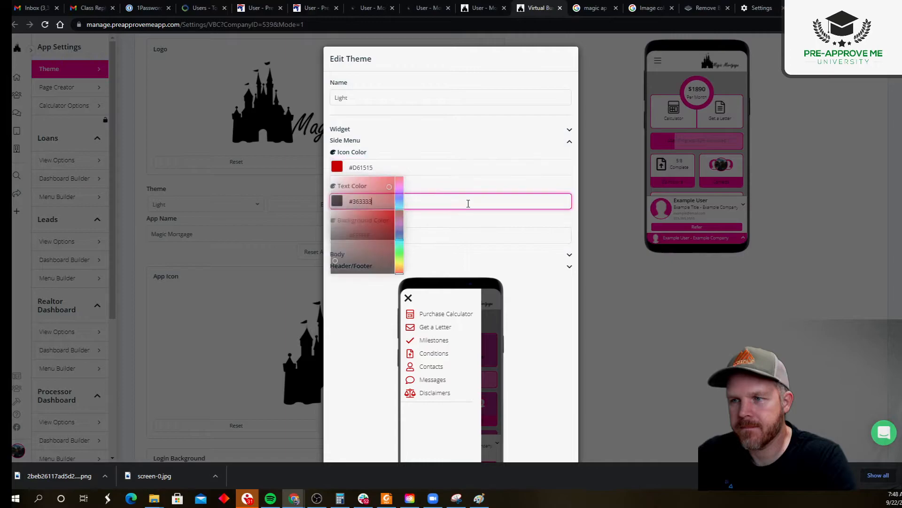
{"action": "mouse_move", "coordinate": [396, 245]}
{"action": "left_mouse_down"}
{"action": "mouse_move", "coordinate": [399, 256]}
{"action": "mouse_move", "coordinate": [387, 238]}
{"action": "left_mouse_up"}
{"action": "left_click", "coordinate": [546, 290]}
{"action": "left_click", "coordinate": [374, 201]}
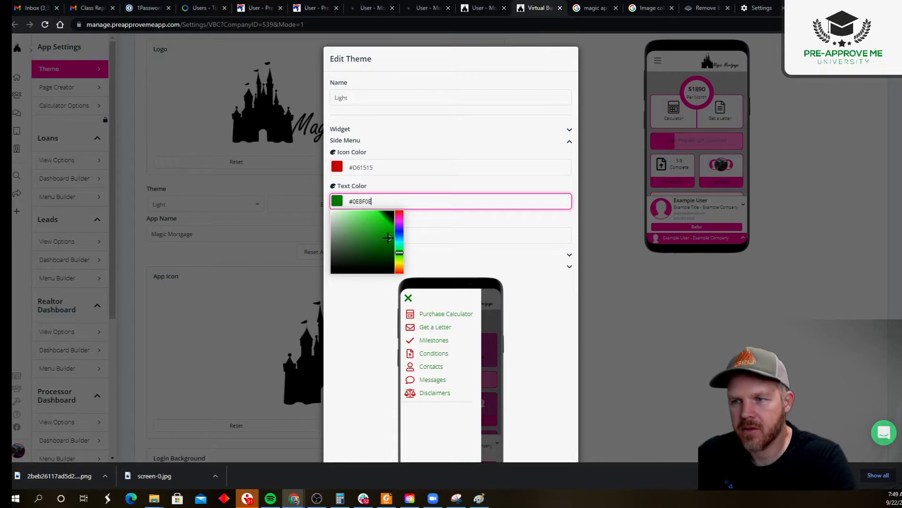
{"action": "left_click", "coordinate": [414, 257]}
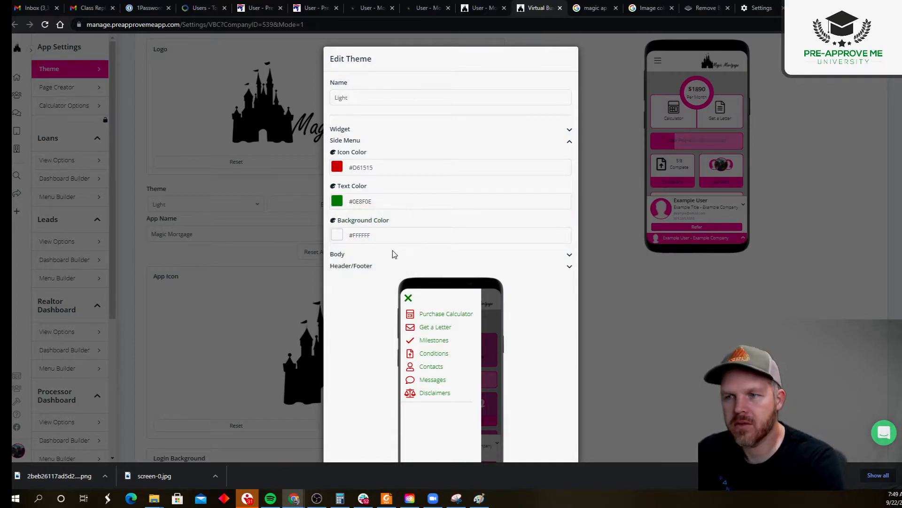
- Pick a different side menu background color for the Light theme
{"action": "left_click", "coordinate": [331, 233]}
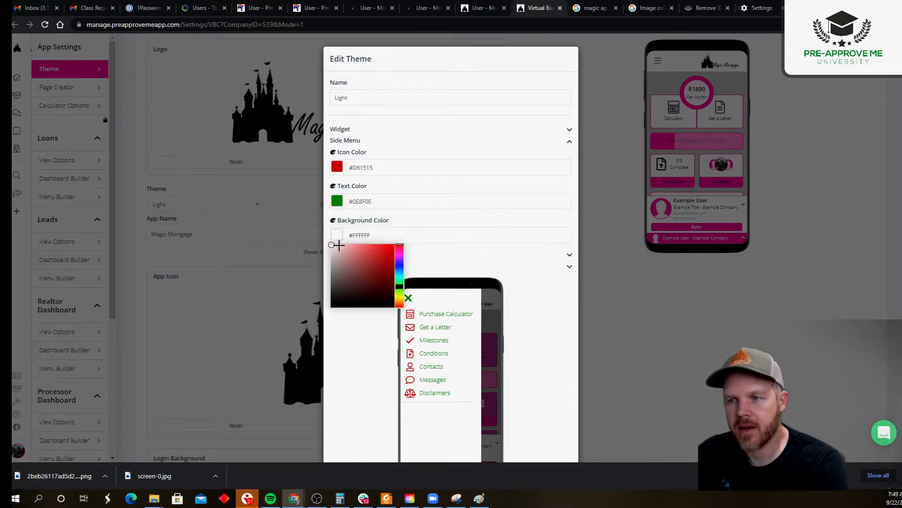
{"action": "mouse_move", "coordinate": [333, 245]}
{"action": "left_mouse_down"}
{"action": "mouse_move", "coordinate": [353, 276]}
{"action": "mouse_move", "coordinate": [344, 291]}
{"action": "mouse_move", "coordinate": [382, 280]}
{"action": "mouse_move", "coordinate": [400, 289]}
{"action": "mouse_move", "coordinate": [399, 266]}
{"action": "left_mouse_up"}
{"action": "left_click", "coordinate": [532, 299]}
- Check the theme's Body color options and save the Light theme edits
{"action": "left_click", "coordinate": [343, 255]}
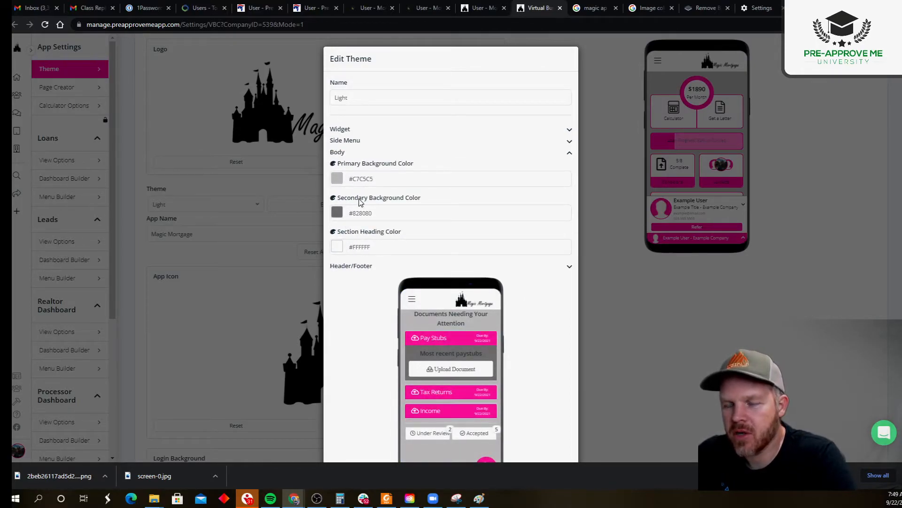
{"action": "scroll", "coordinate": [429, 152], "scroll_direction": "down", "scroll_amount": 3}
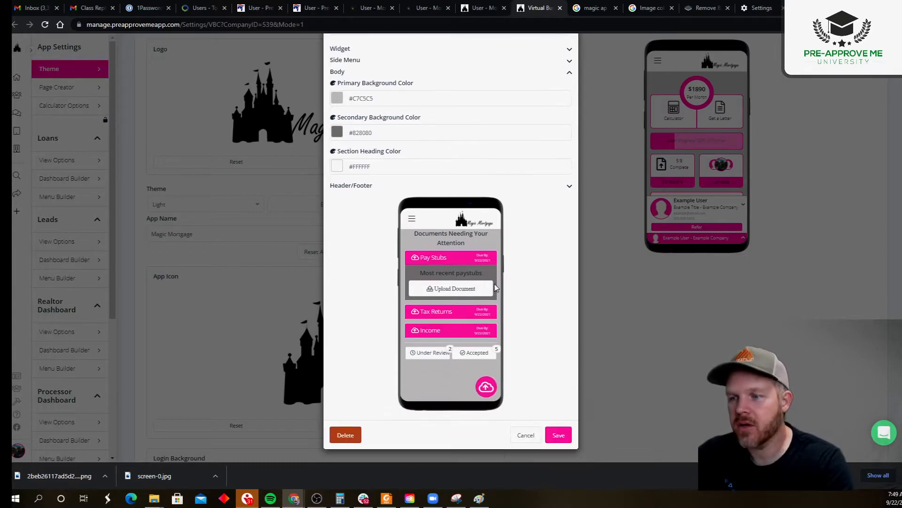
{"action": "left_click", "coordinate": [554, 432]}
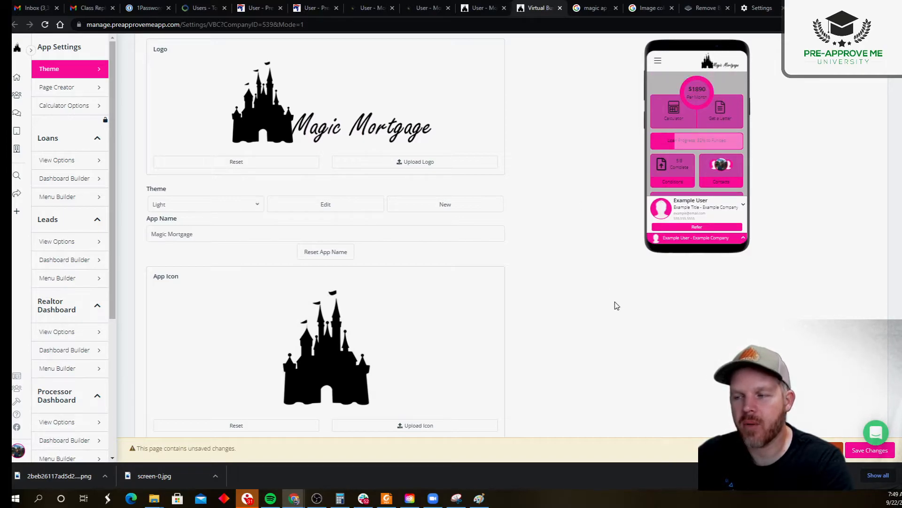
- Review the app icon and login background settings, and view the borrower app Share options without sending anything
{"action": "scroll", "coordinate": [614, 302], "scroll_direction": "down", "scroll_amount": 5}
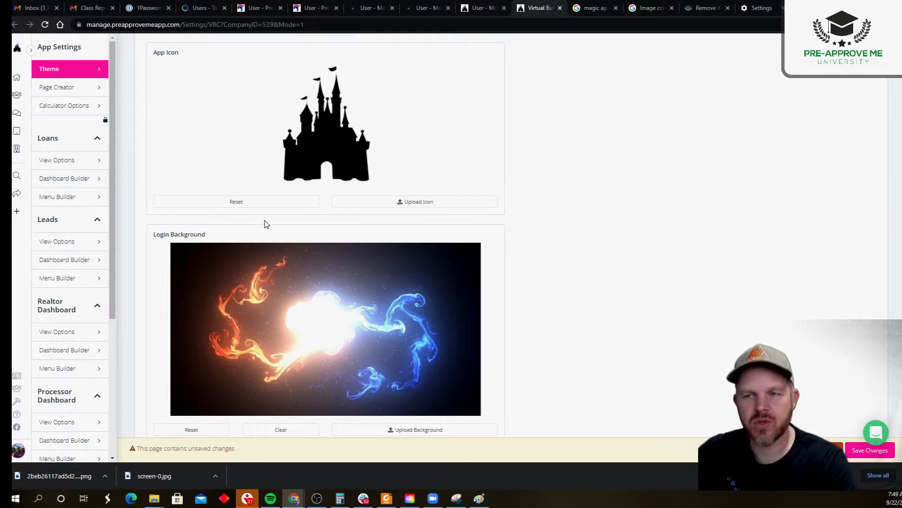
{"action": "scroll", "coordinate": [264, 224], "scroll_direction": "up", "scroll_amount": 7}
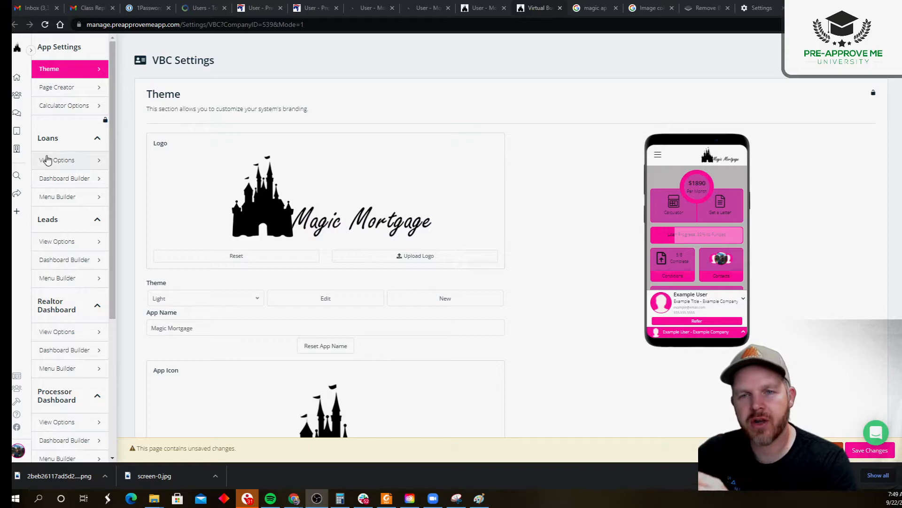
{"action": "left_click", "coordinate": [16, 193]}
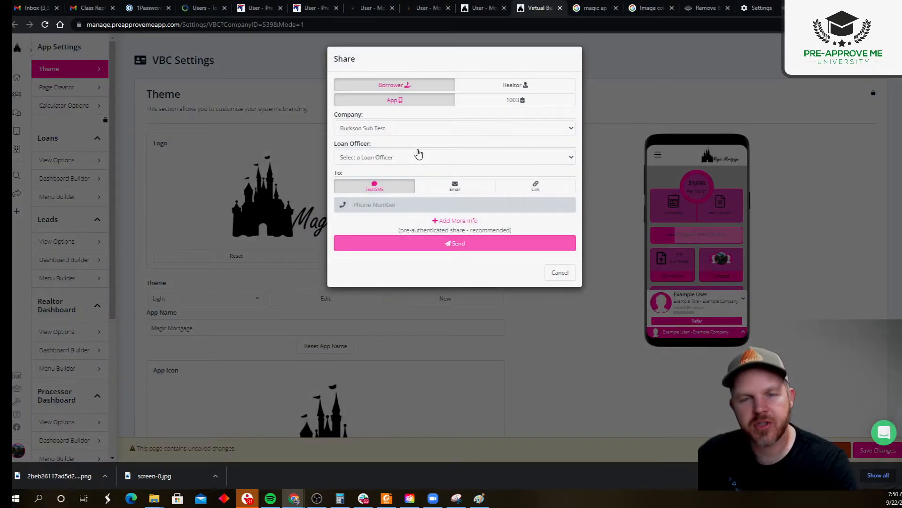
{"action": "left_click", "coordinate": [557, 272]}
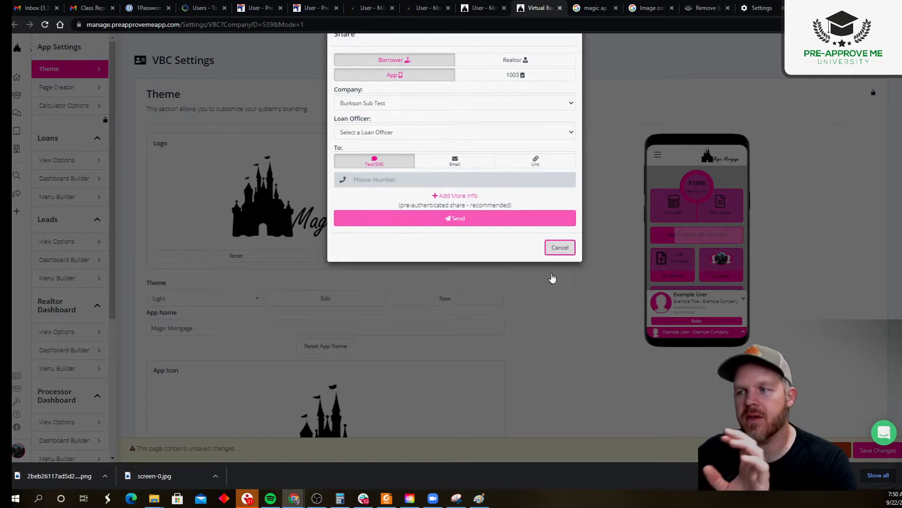
- View the Loans dashboard layout, open the Leads dashboard layout, and inspect the external link of the Schedule Phone Call widget
{"action": "left_click", "coordinate": [70, 178]}
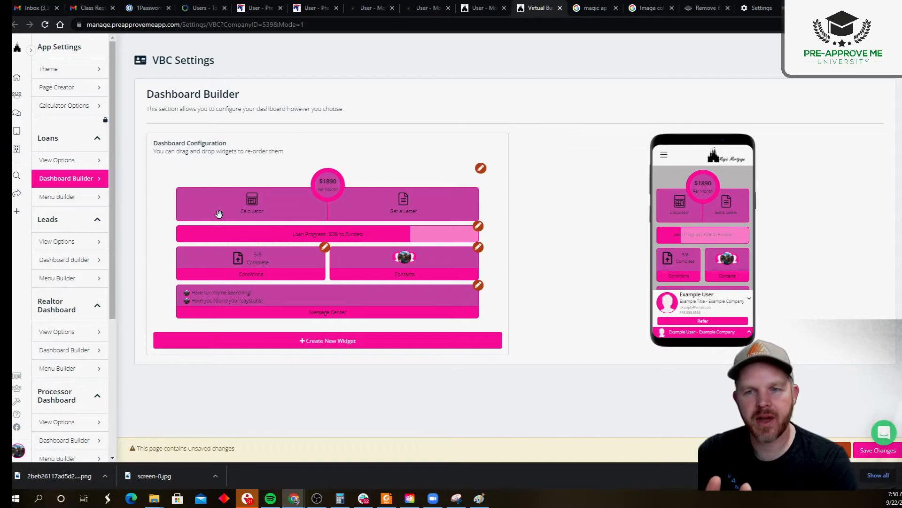
{"action": "left_click", "coordinate": [71, 266]}
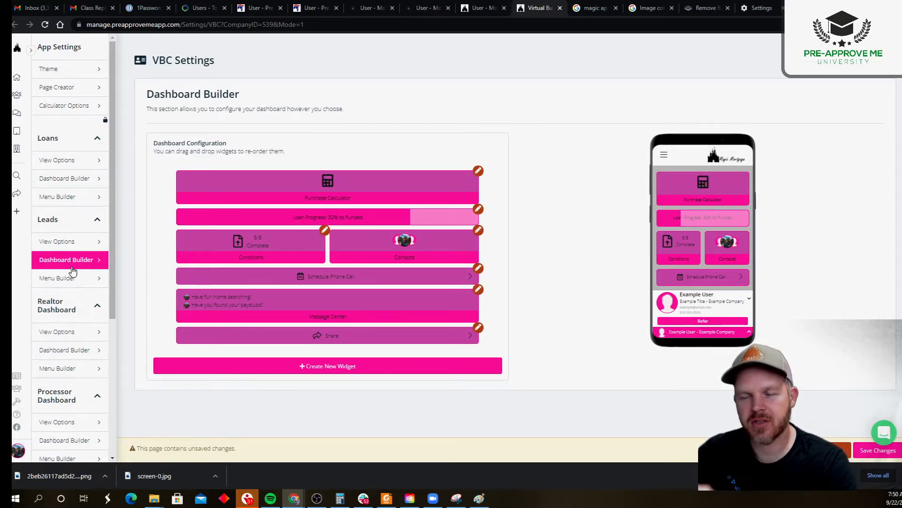
{"action": "left_click", "coordinate": [479, 271]}
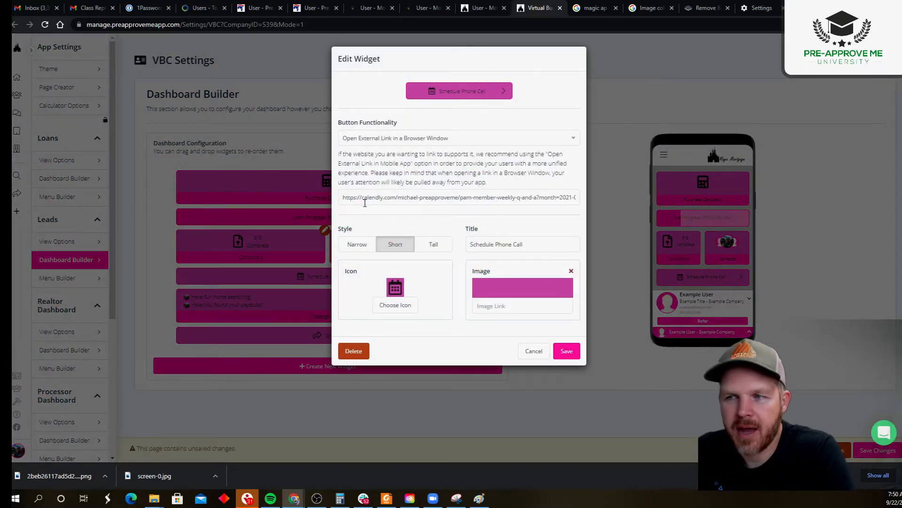
{"action": "left_click_drag", "start_coordinate": [344, 198], "coordinate": [587, 202]}
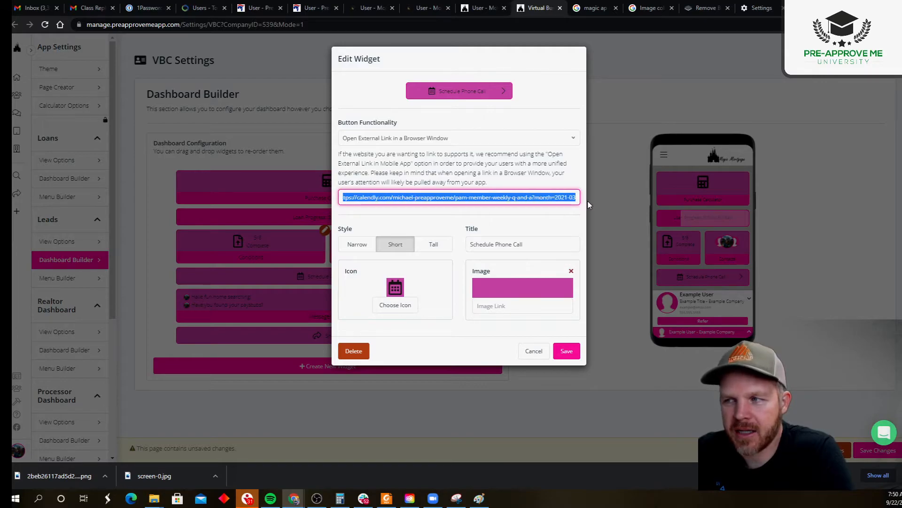
{"action": "left_click", "coordinate": [537, 350]}
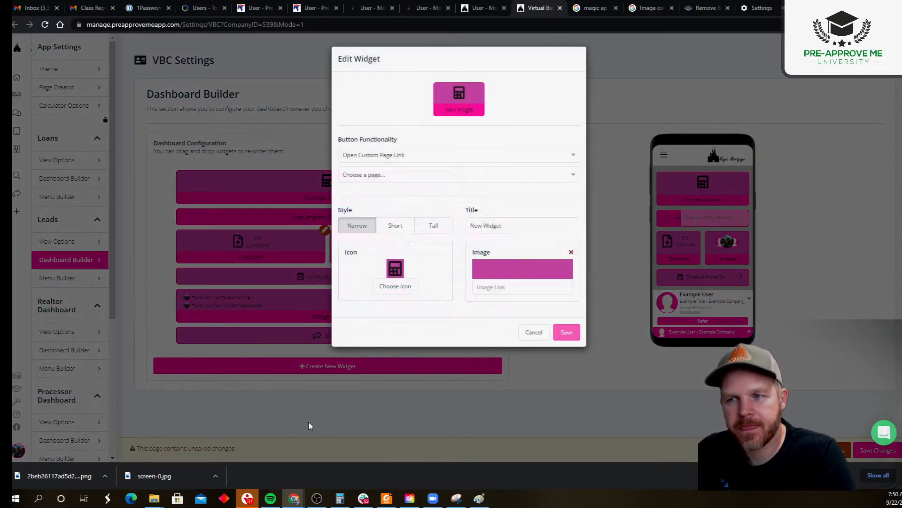
{"action": "left_click", "coordinate": [391, 158]}
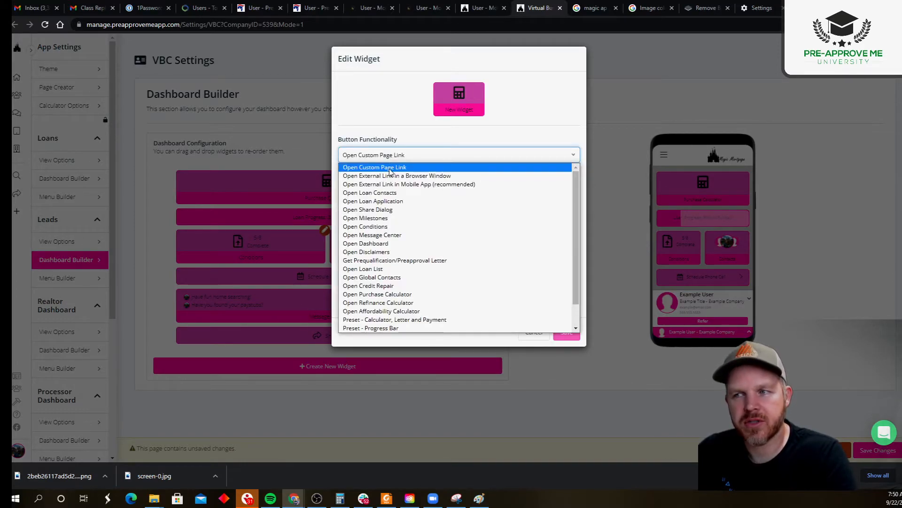
{"action": "left_click", "coordinate": [389, 175]}
{"action": "left_click", "coordinate": [366, 216]}
{"action": "type", "text": "www.youtube.com"}
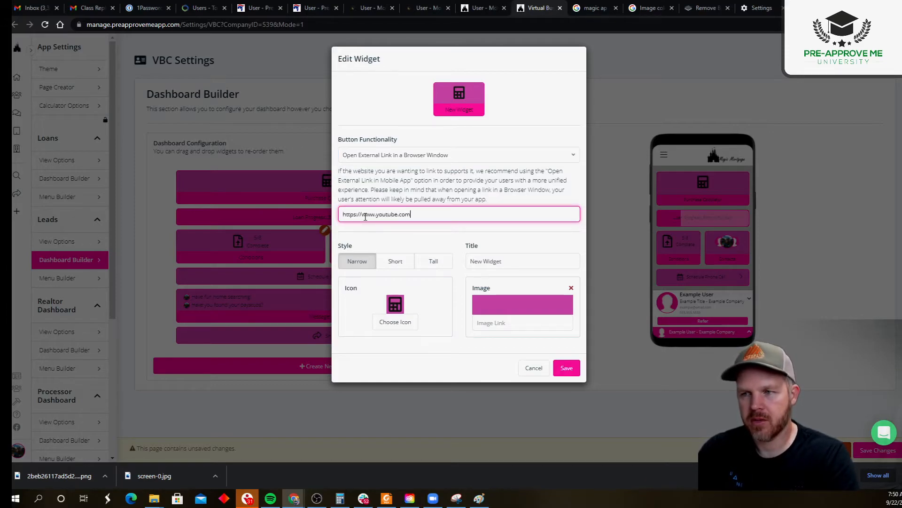
{"action": "left_click", "coordinate": [397, 259]}
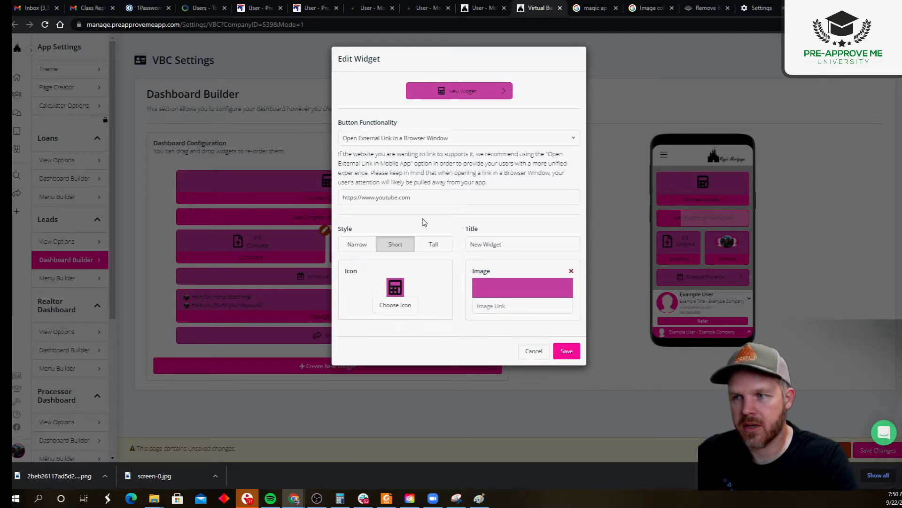
{"action": "left_click", "coordinate": [434, 244]}
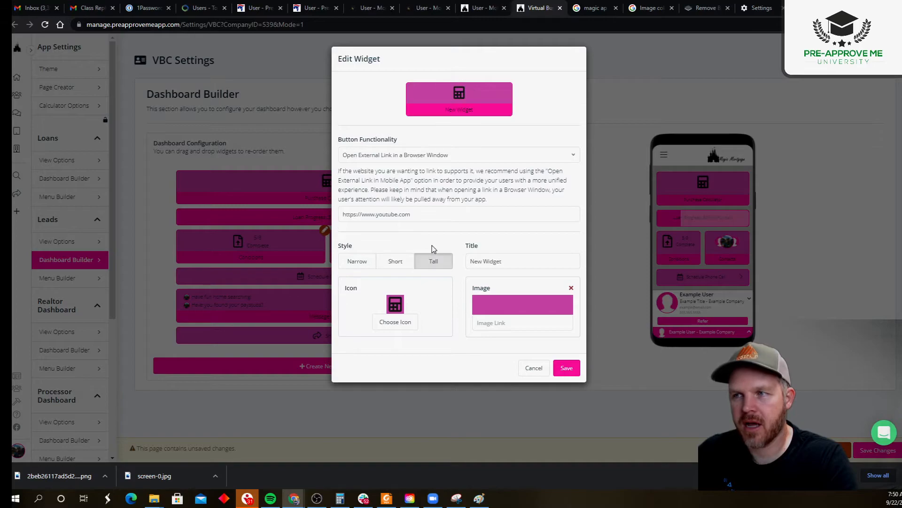
{"action": "left_click", "coordinate": [398, 261]}
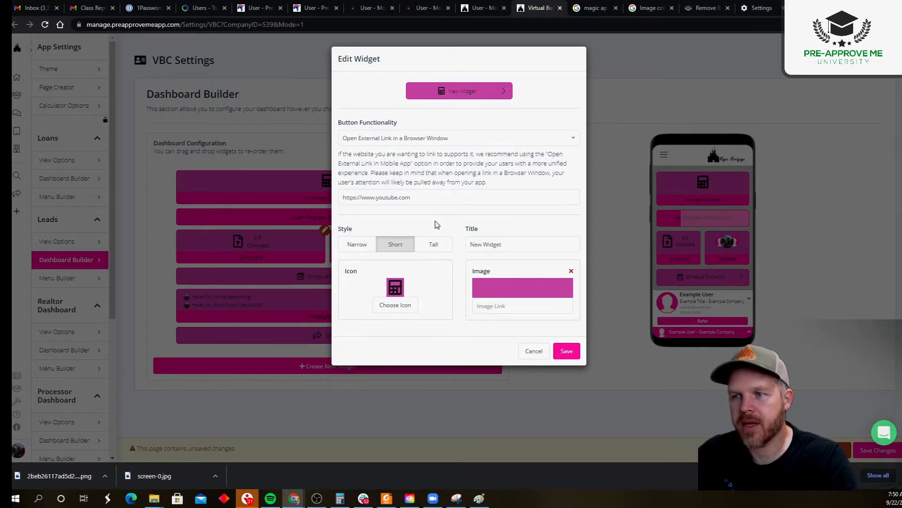
- Title the new widget Home Buyers Videos, save it, and move it directly below the Loan Progress bar
{"action": "left_click_drag", "start_coordinate": [503, 244], "coordinate": [458, 254]}
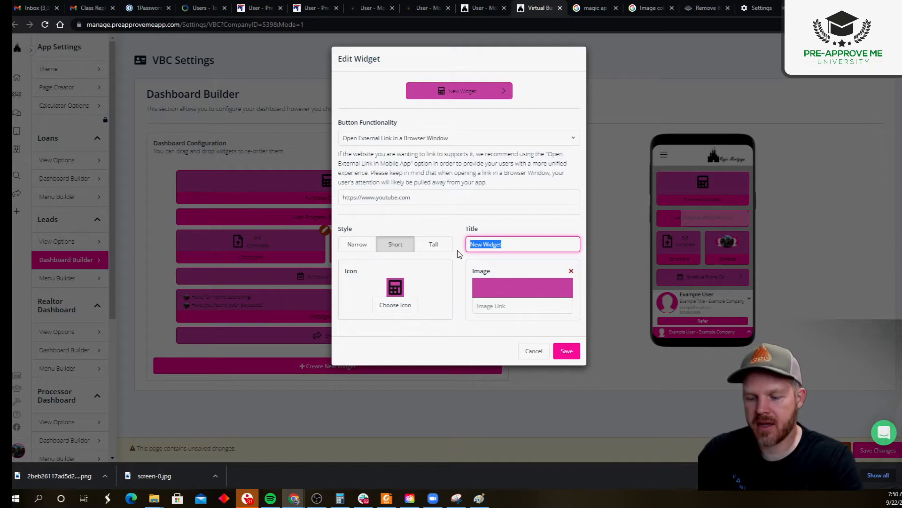
{"action": "type", "text": "Home"}
{"action": "type", "text": "Buyers Vi"}
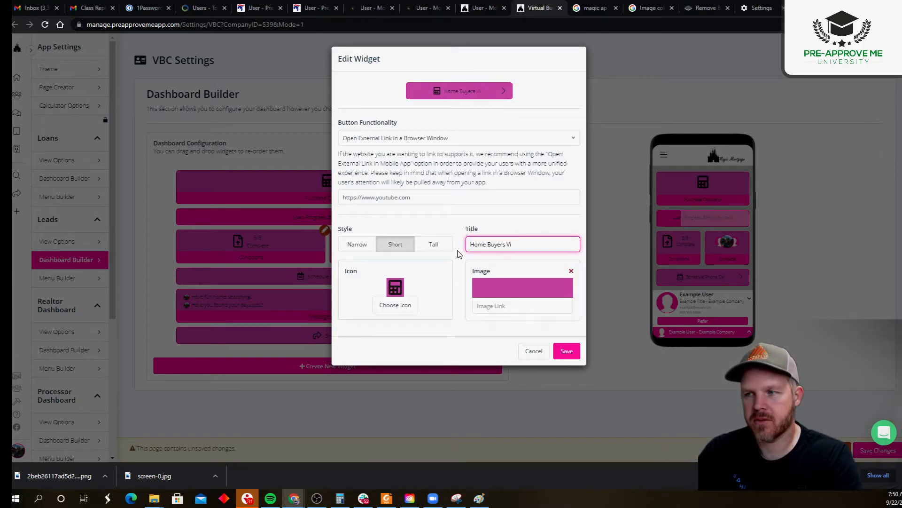
{"action": "type", "text": "deos"}
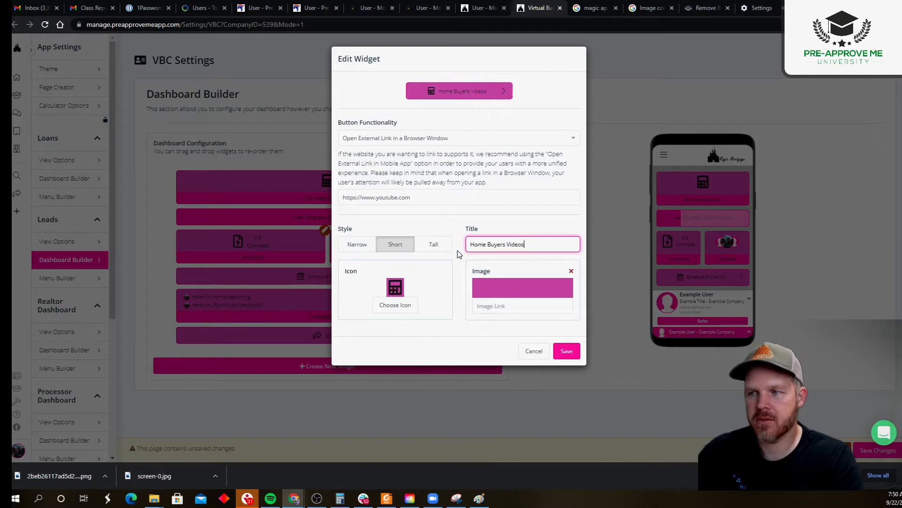
{"action": "left_click", "coordinate": [565, 357]}
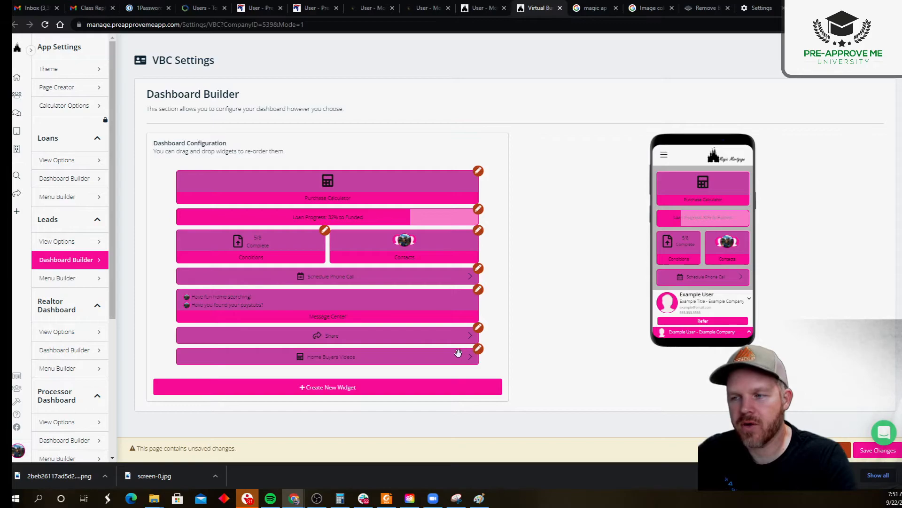
{"action": "left_click_drag", "start_coordinate": [460, 357], "coordinate": [463, 252]}
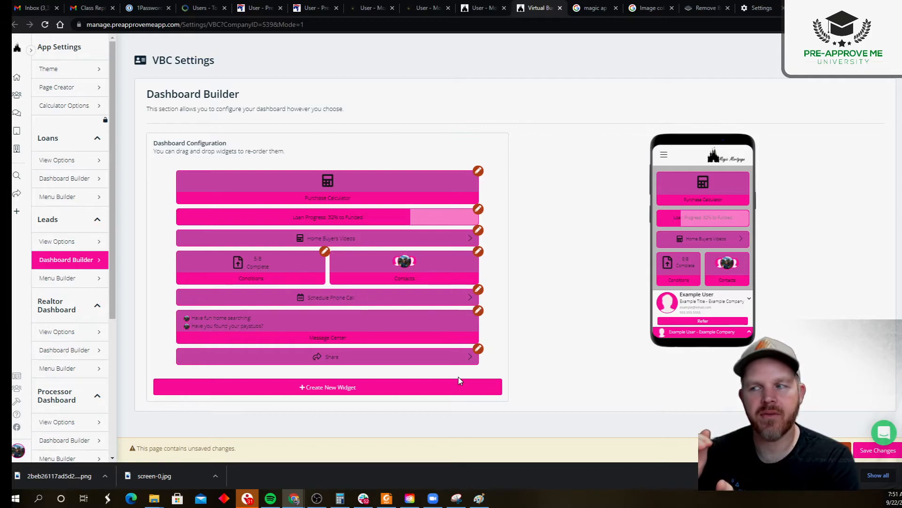
{"action": "scroll", "coordinate": [722, 207], "scroll_direction": "down", "scroll_amount": 3}
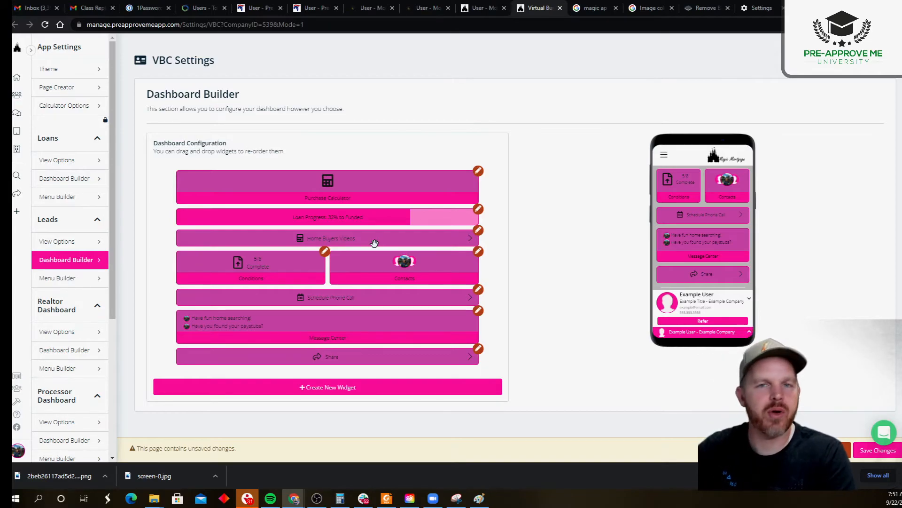
- Open the Realtor dashboard layout and inspect the Phonebook widget's settings without changing them
{"action": "scroll", "coordinate": [70, 298], "scroll_direction": "down", "scroll_amount": 1}
{"action": "left_click", "coordinate": [67, 303]}
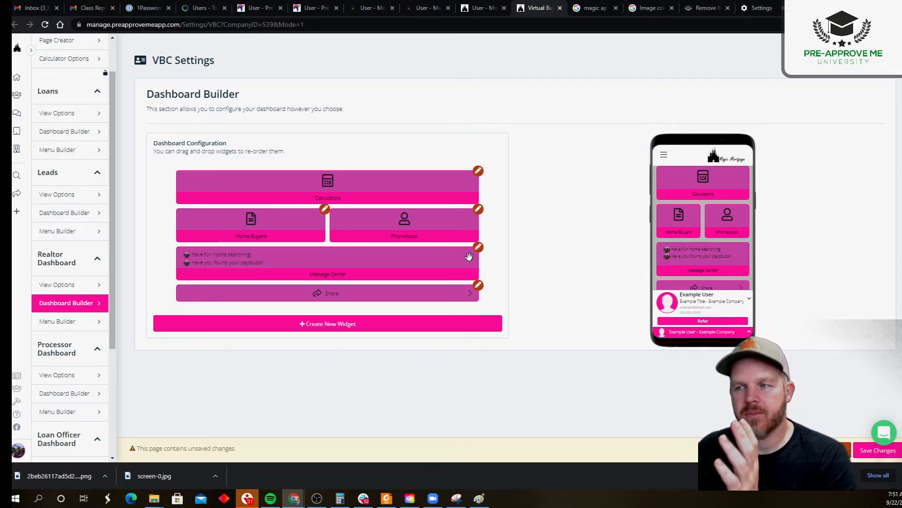
{"action": "left_click", "coordinate": [478, 212]}
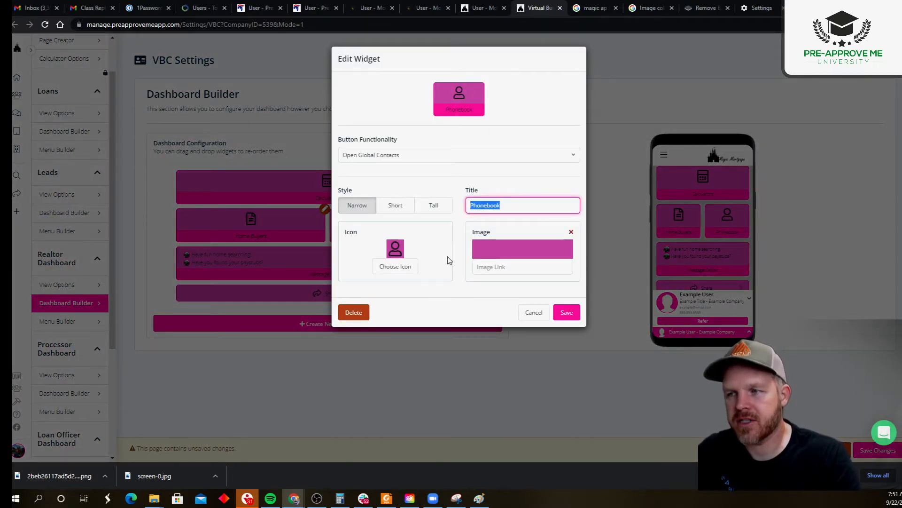
{"action": "left_click", "coordinate": [542, 318]}
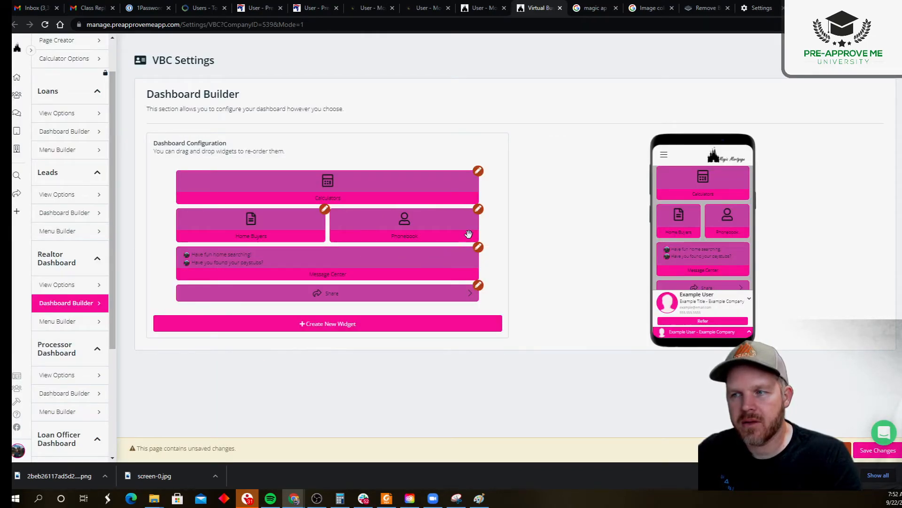
- Inspect the button functionality of the Phonebook and Home Buyers widgets on the Realtor dashboard, leaving both without saving
{"action": "left_click", "coordinate": [478, 210]}
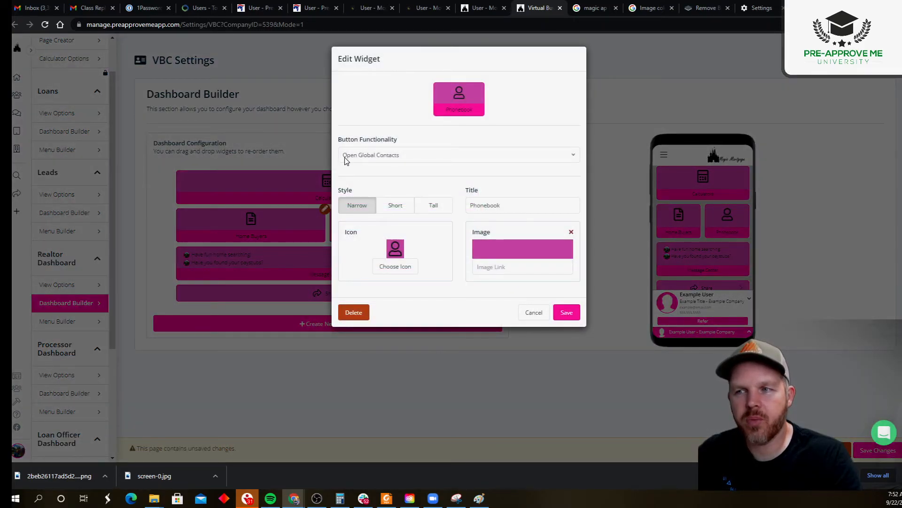
{"action": "left_click", "coordinate": [524, 315]}
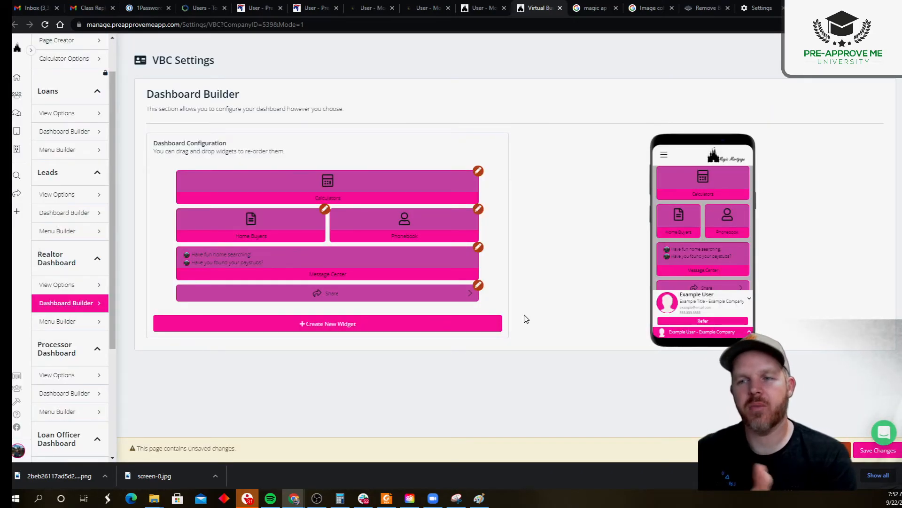
{"action": "left_click", "coordinate": [325, 211]}
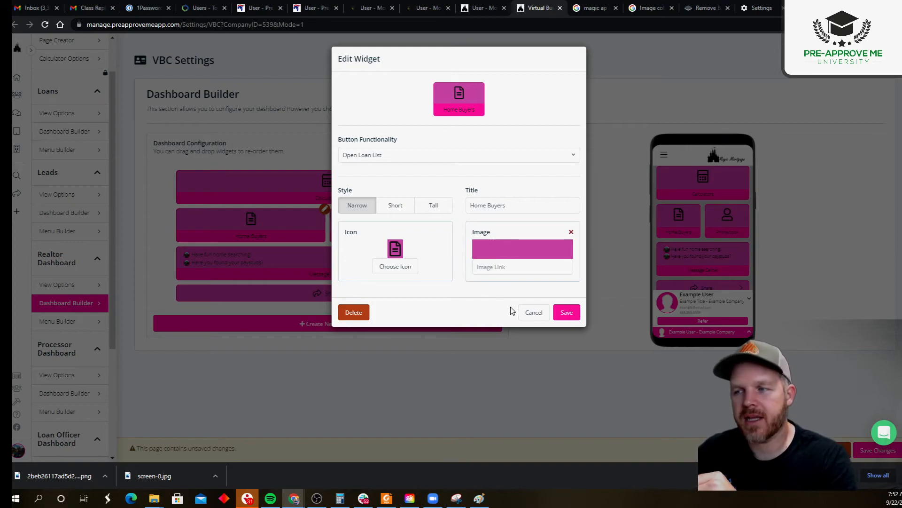
{"action": "left_click", "coordinate": [533, 313]}
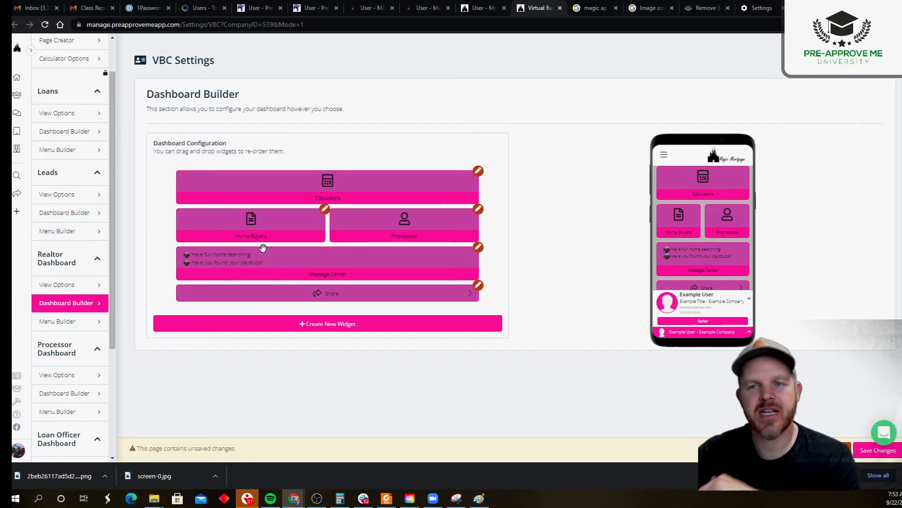
- View the Loans dashboard layout and the Loan Officer dashboard layout
{"action": "left_click", "coordinate": [61, 133]}
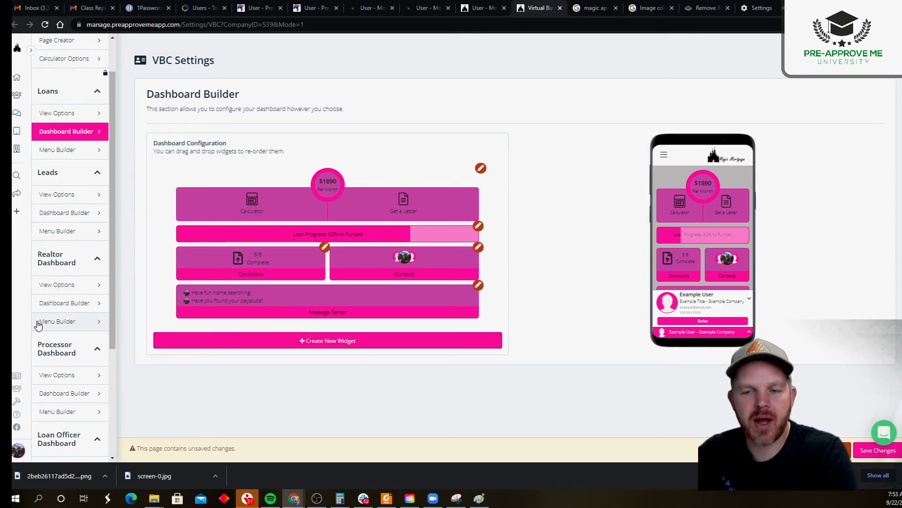
{"action": "scroll", "coordinate": [62, 351], "scroll_direction": "down", "scroll_amount": 3}
{"action": "left_click", "coordinate": [66, 342]}
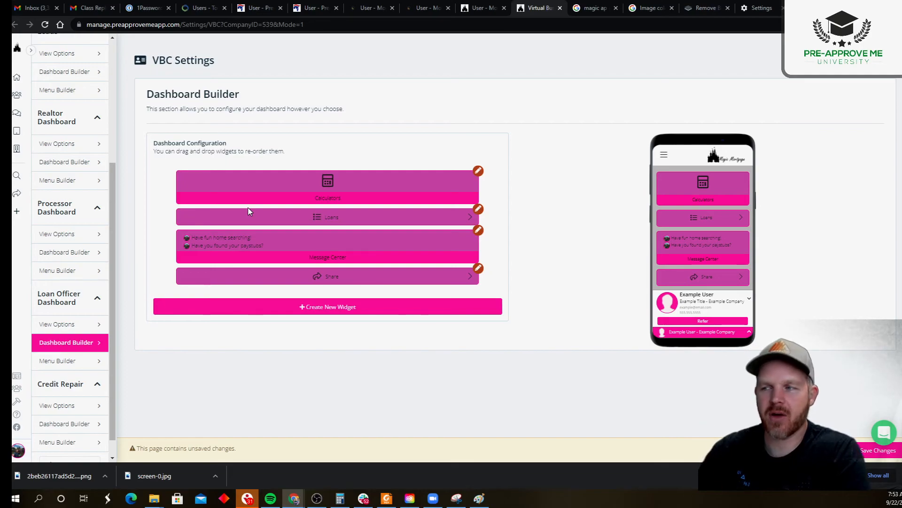
{"action": "scroll", "coordinate": [52, 219], "scroll_direction": "up", "scroll_amount": 4}
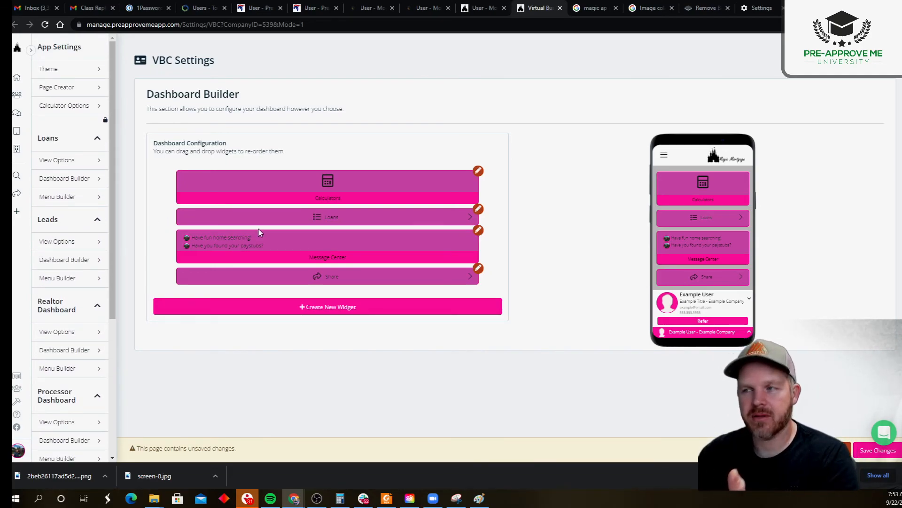
- From the Companies list, switch to PAM University, open its company structure, and switch to the DAB Mortgage subcompany
{"action": "left_click", "coordinate": [57, 161]}
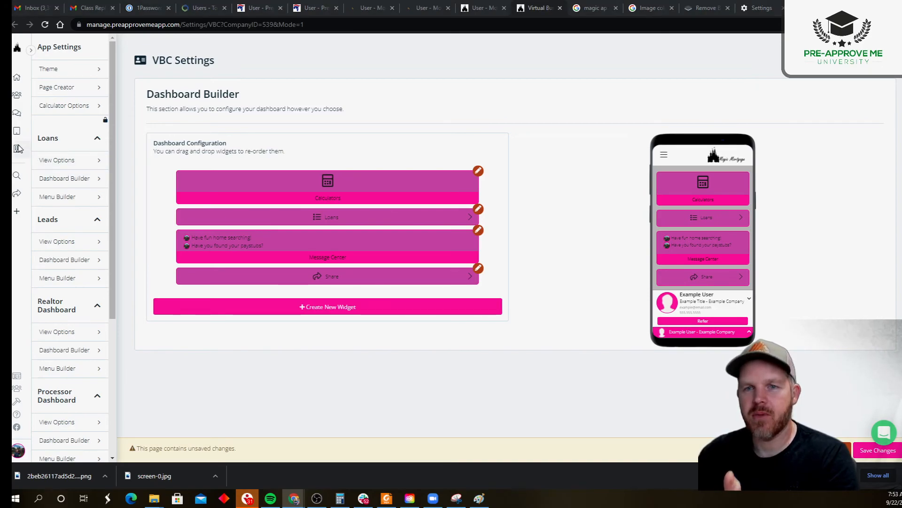
{"action": "key", "text": "Return"}
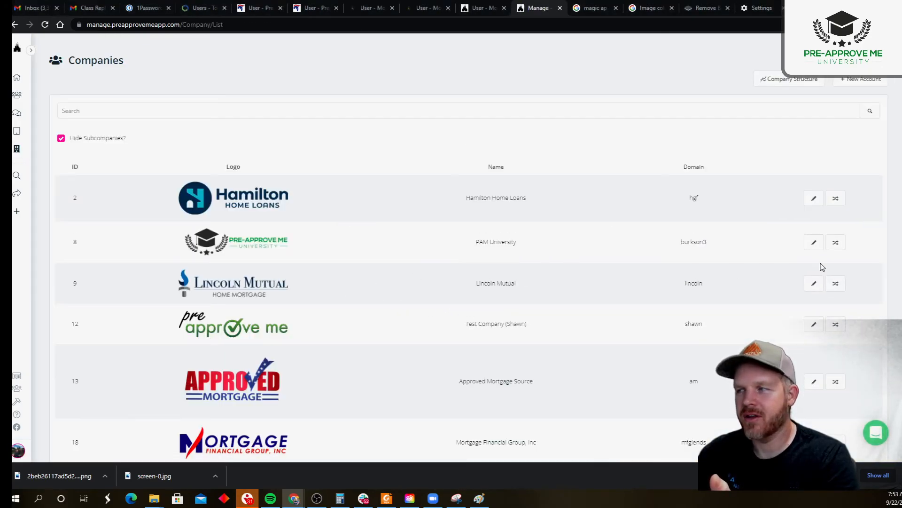
{"action": "left_click", "coordinate": [835, 242]}
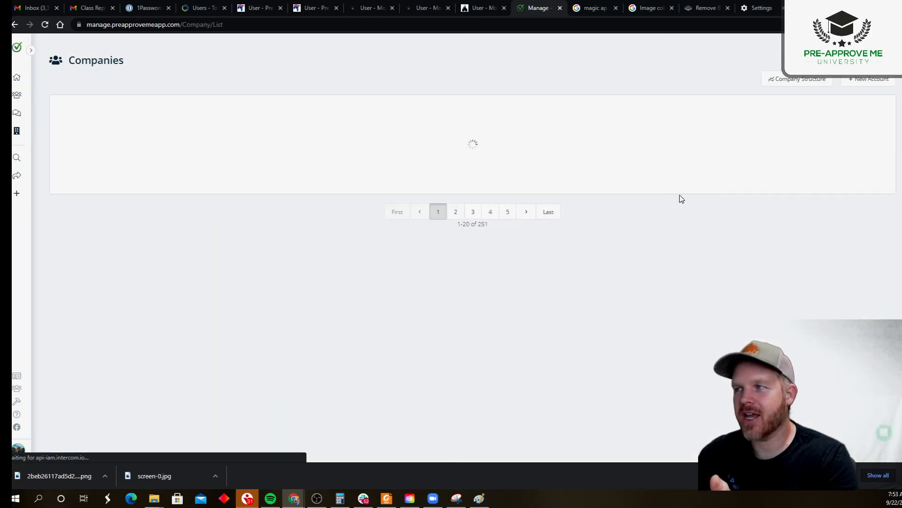
{"action": "left_click", "coordinate": [798, 83]}
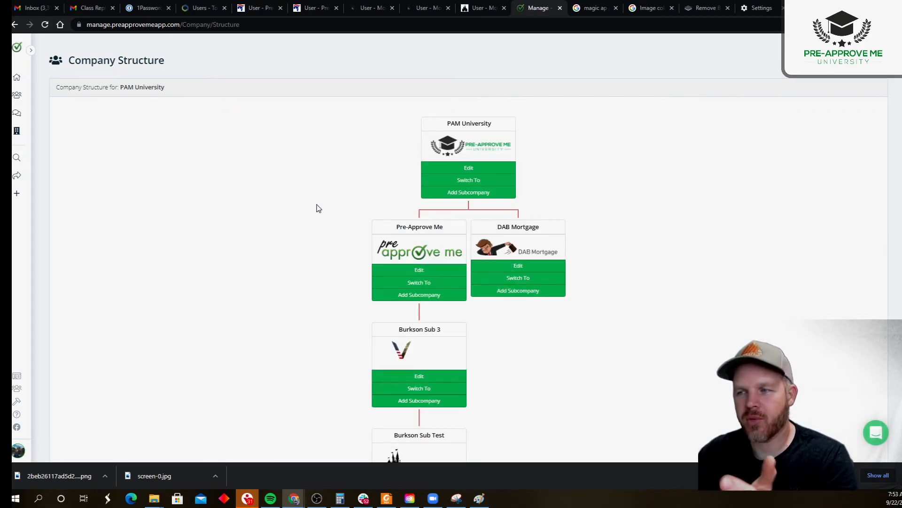
{"action": "left_click", "coordinate": [498, 293]}
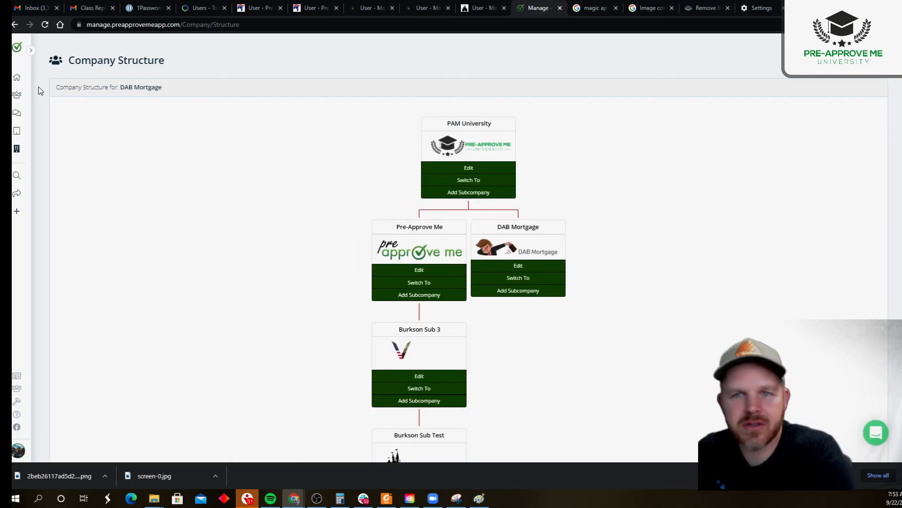
- Open the app configuration in DAB Mortgage's company-level settings and examine the widgets in its phone preview
{"action": "mouse_move", "coordinate": [27, 403]}
{"action": "left_click", "coordinate": [77, 359]}
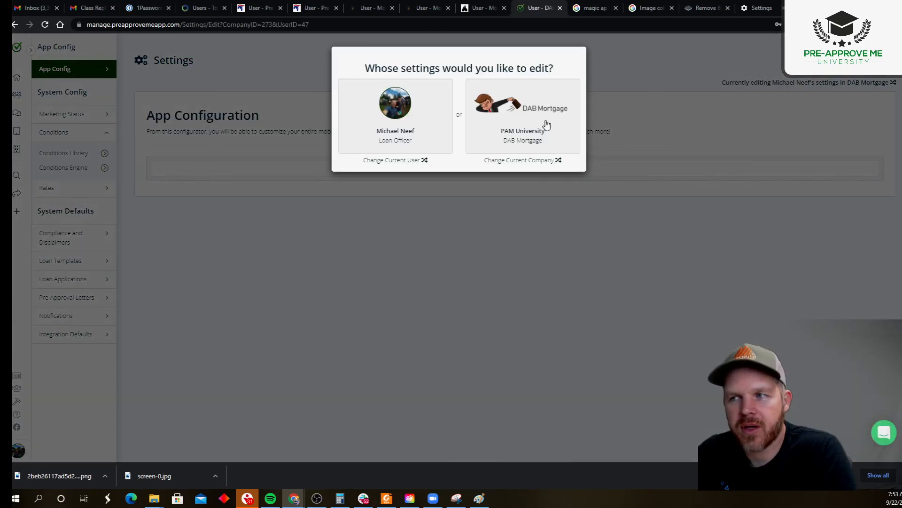
{"action": "left_click", "coordinate": [425, 164]}
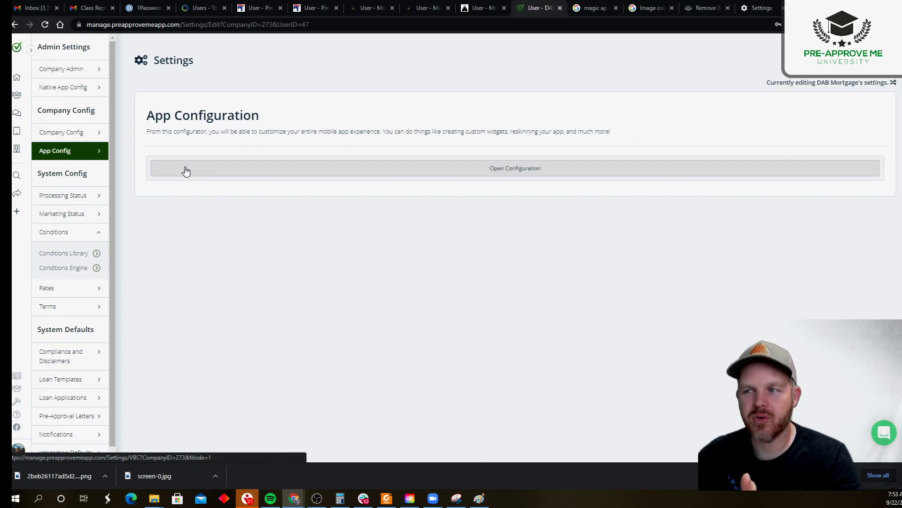
{"action": "left_click", "coordinate": [402, 173]}
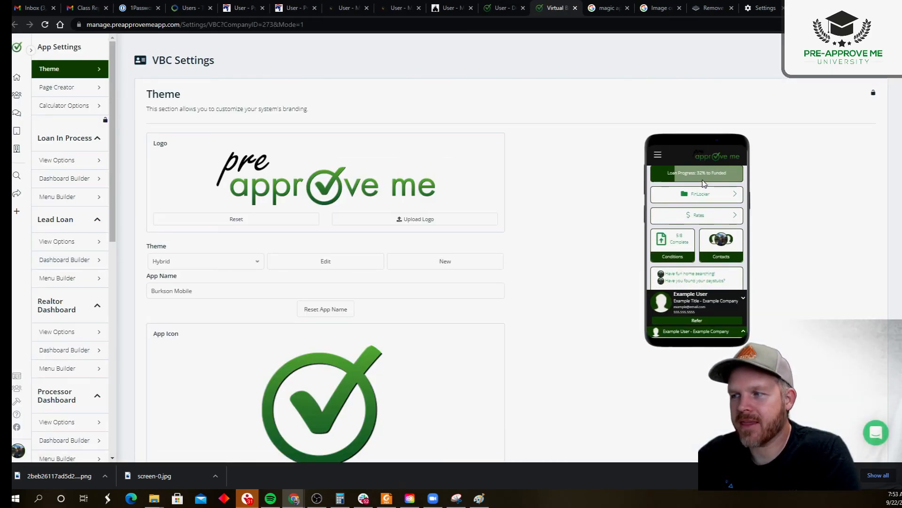
{"action": "scroll", "coordinate": [702, 198], "scroll_direction": "up", "scroll_amount": 1}
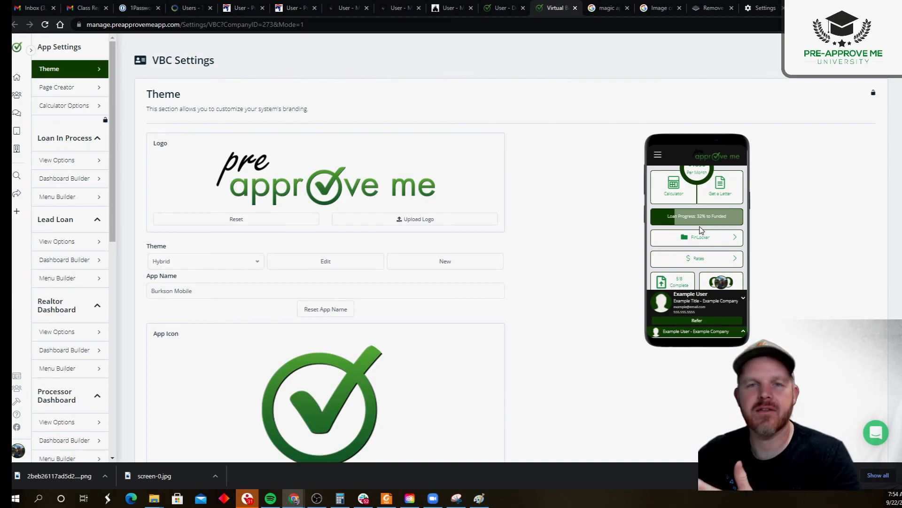